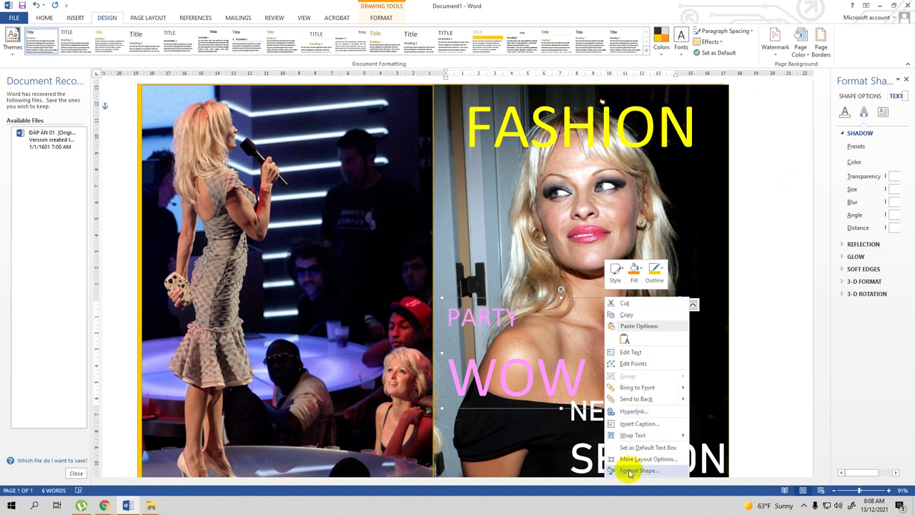
Open the shape formatting settings for the PARTY WOW text box and widen the formatting pane
{"action": "left_click", "coordinate": [635, 471]}
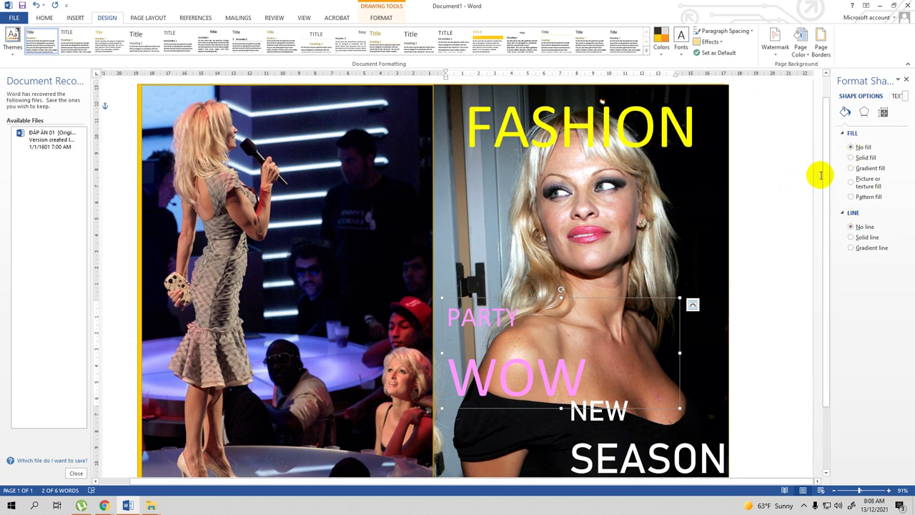
{"action": "left_click_drag", "start_coordinate": [827, 174], "coordinate": [750, 183]}
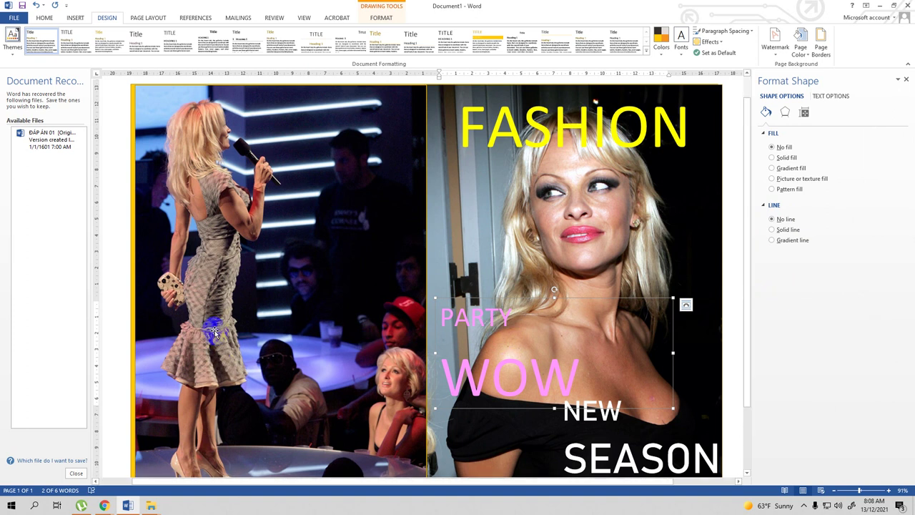
Stretch the stage photo slightly outward to cover the yellow strip along its outer edge, and close the formatting pane
{"action": "left_click", "coordinate": [135, 303]}
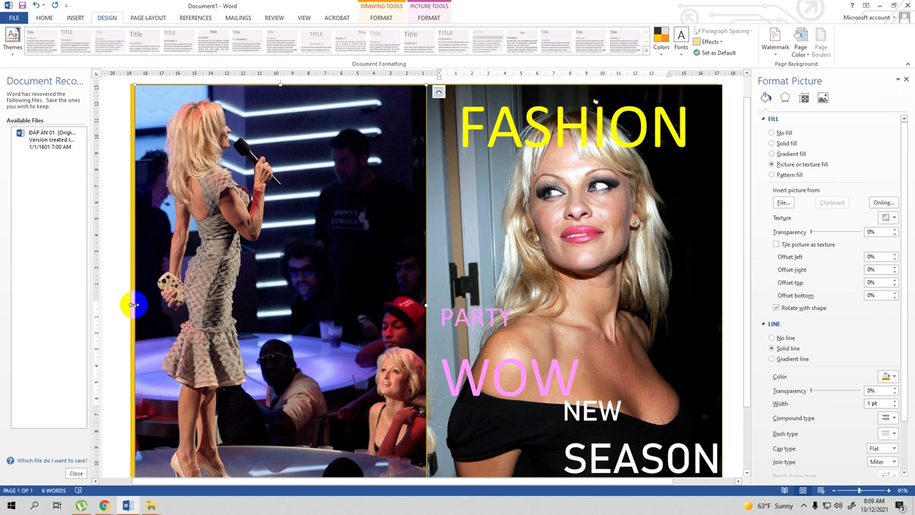
{"action": "left_click_drag", "start_coordinate": [131, 305], "coordinate": [130, 304]}
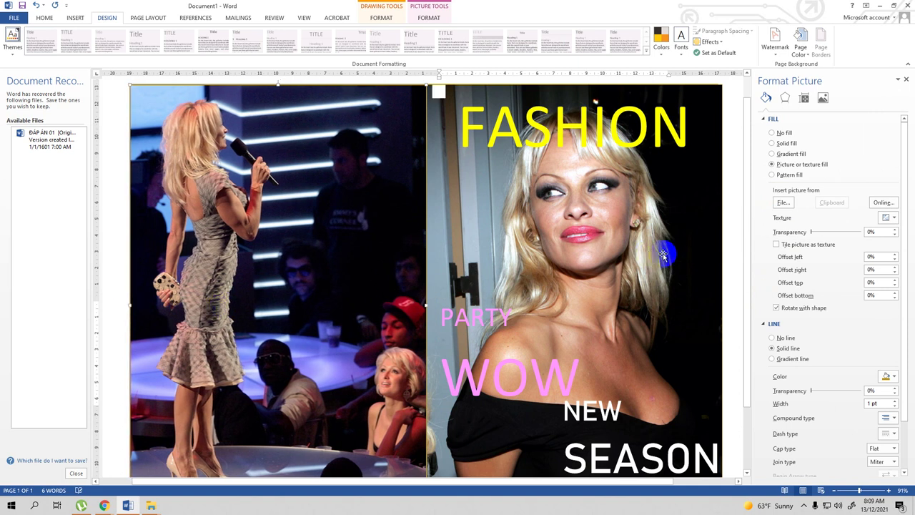
{"action": "left_click", "coordinate": [734, 258]}
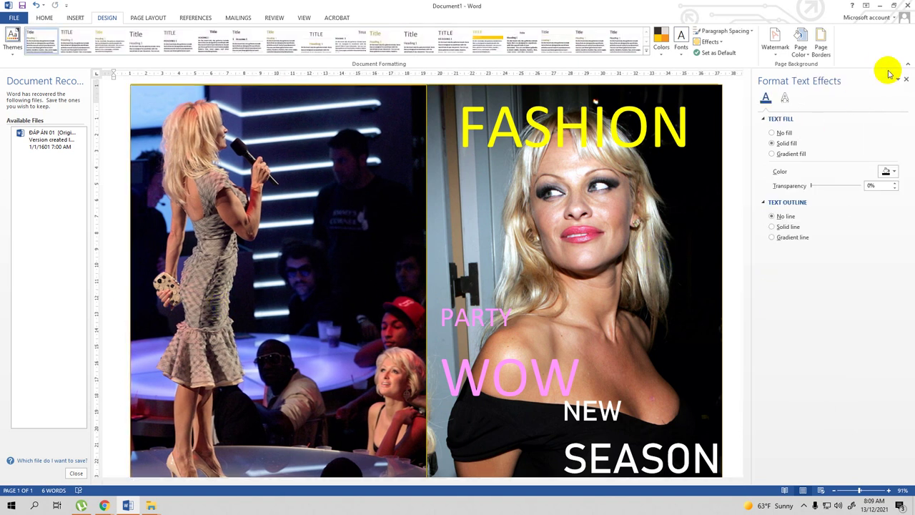
{"action": "left_click", "coordinate": [905, 80]}
{"action": "scroll", "coordinate": [848, 214], "scroll_direction": "down", "scroll_amount": 1}
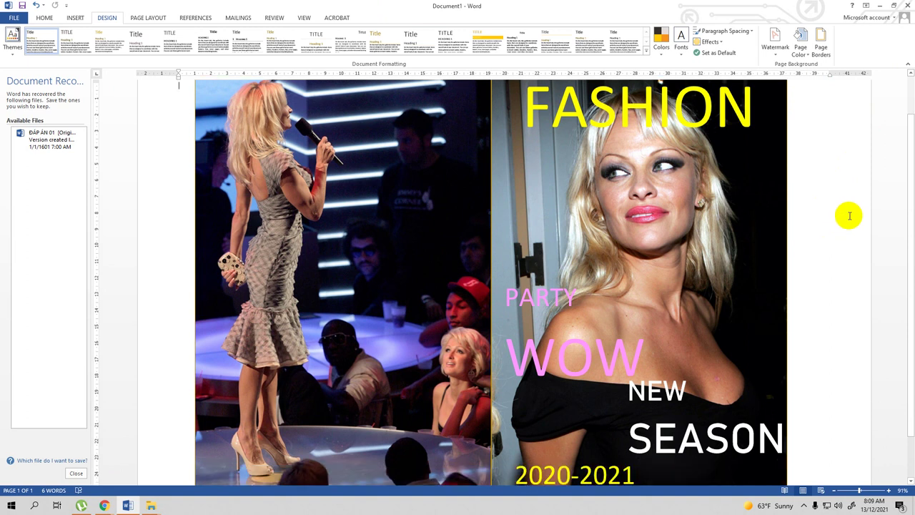
{"action": "scroll", "coordinate": [849, 215], "scroll_direction": "up", "scroll_amount": 2}
{"action": "scroll", "coordinate": [849, 215], "scroll_direction": "down", "scroll_amount": 1}
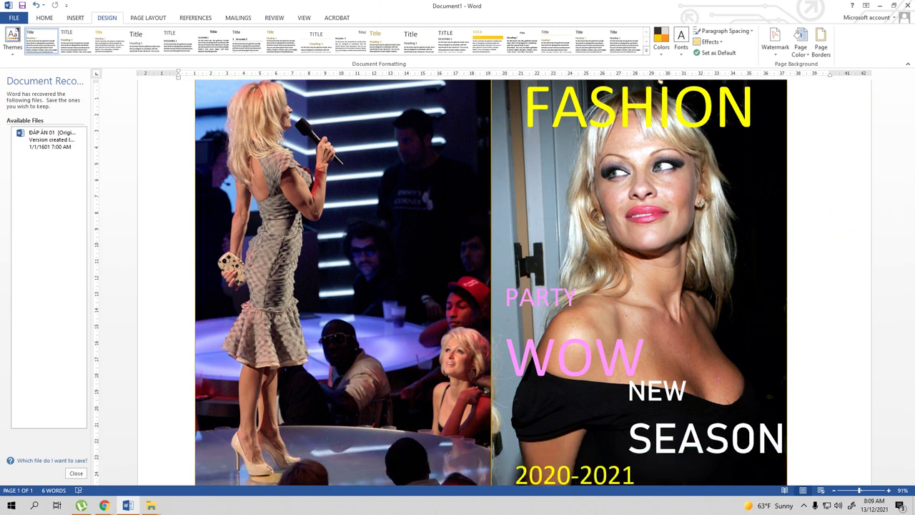
Switch to Chrome and browse the FASHION cover image results for magazine cover text and layout ideas
{"action": "key", "text": "alt+Tab"}
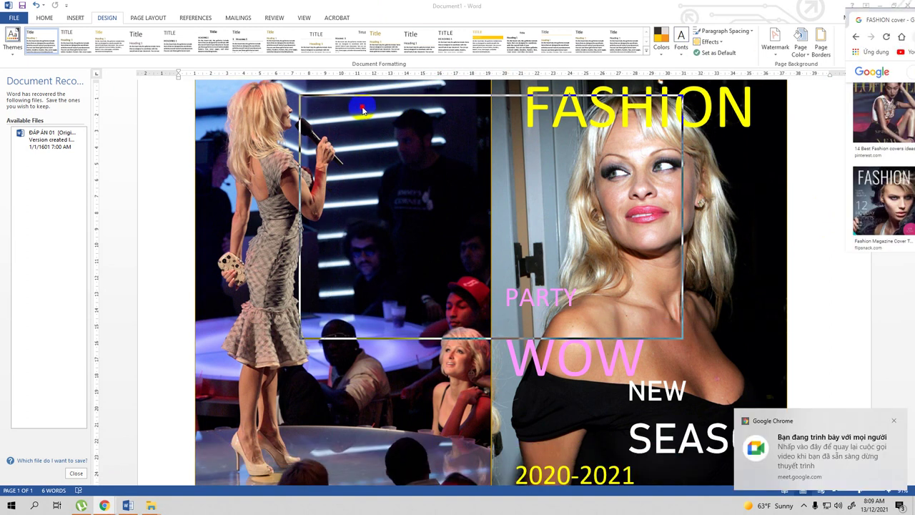
{"action": "scroll", "coordinate": [411, 257], "scroll_direction": "down", "scroll_amount": 4}
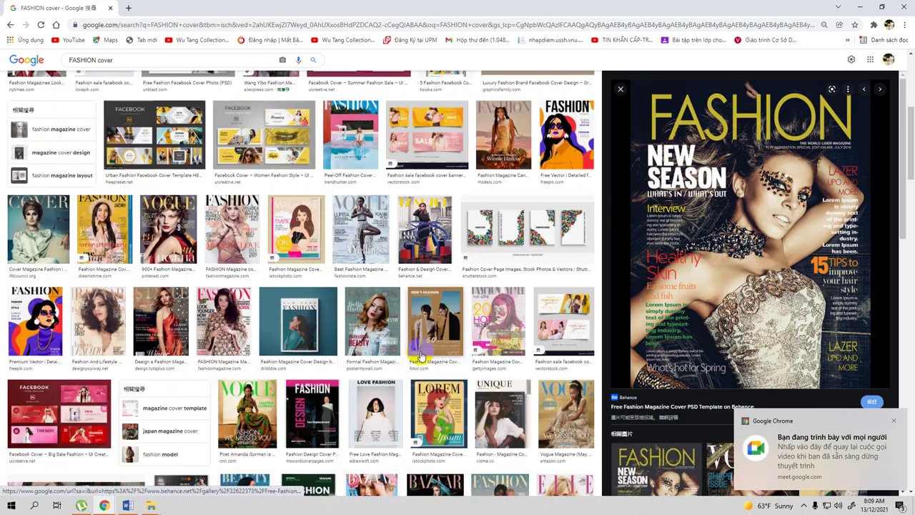
{"action": "scroll", "coordinate": [322, 279], "scroll_direction": "up", "scroll_amount": 3}
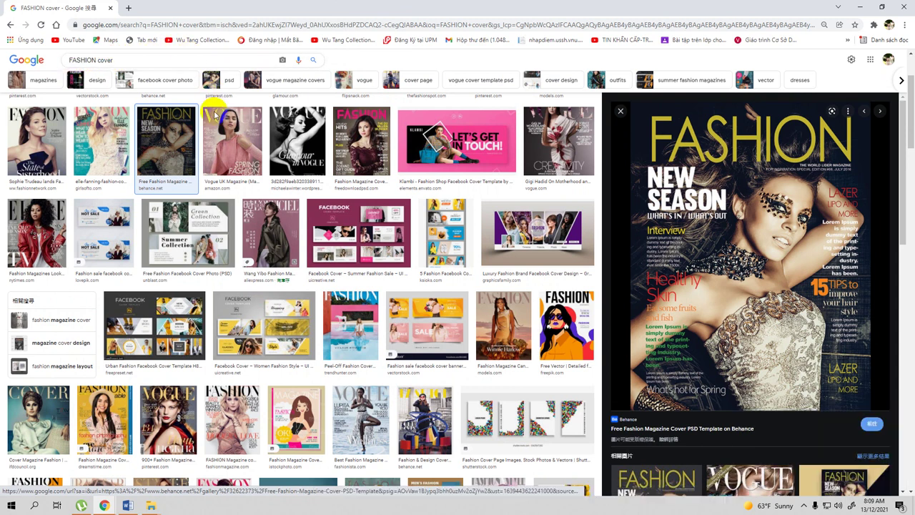
{"action": "scroll", "coordinate": [270, 247], "scroll_direction": "down", "scroll_amount": 5}
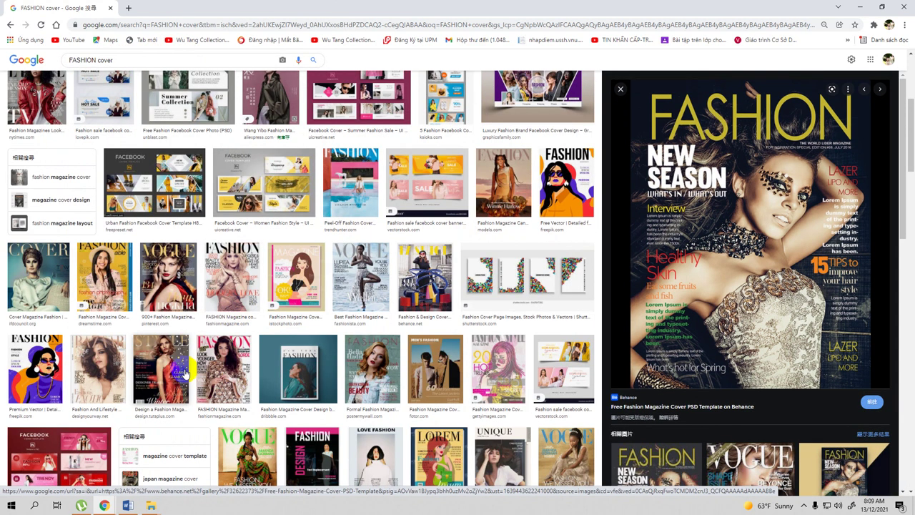
{"action": "scroll", "coordinate": [140, 267], "scroll_direction": "up", "scroll_amount": 2}
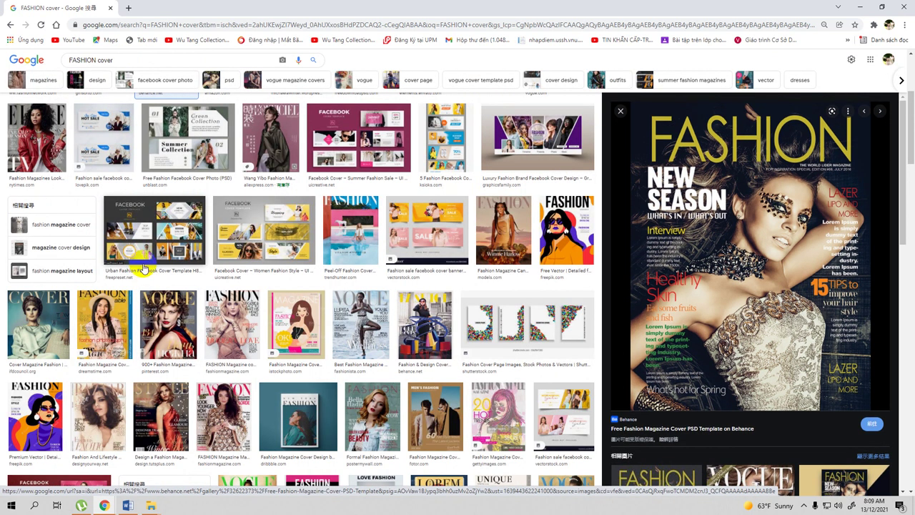
{"action": "left_click", "coordinate": [140, 59]}
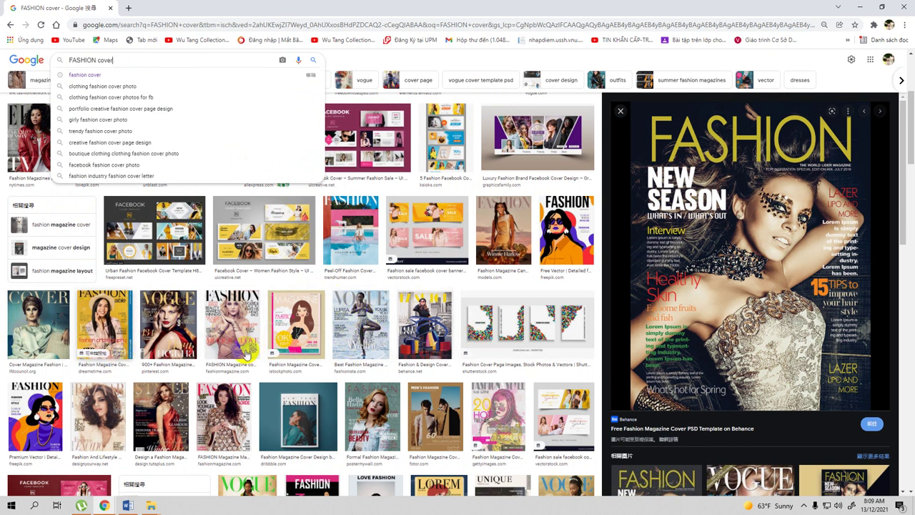
{"action": "left_click", "coordinate": [144, 62]}
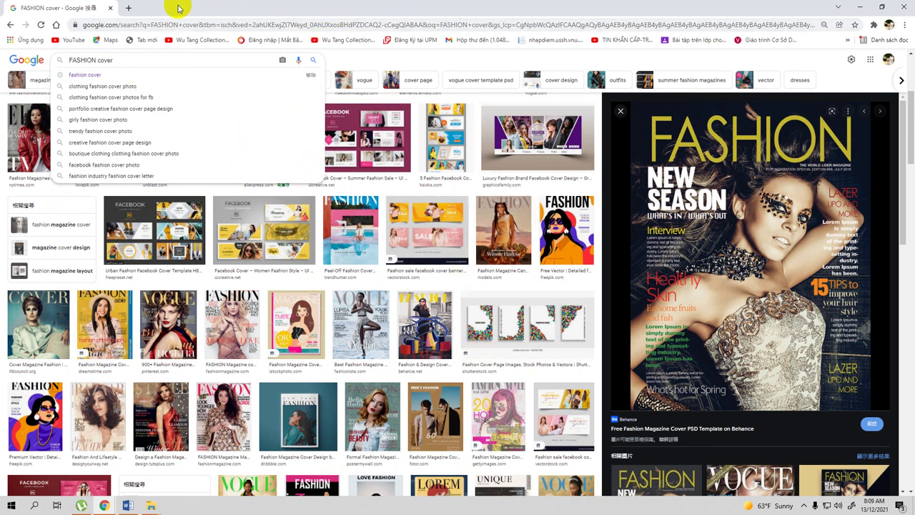
Switch back to Word and nudge the NEW SEASON text box slightly down on the cover
{"action": "key", "text": "alt+Tab"}
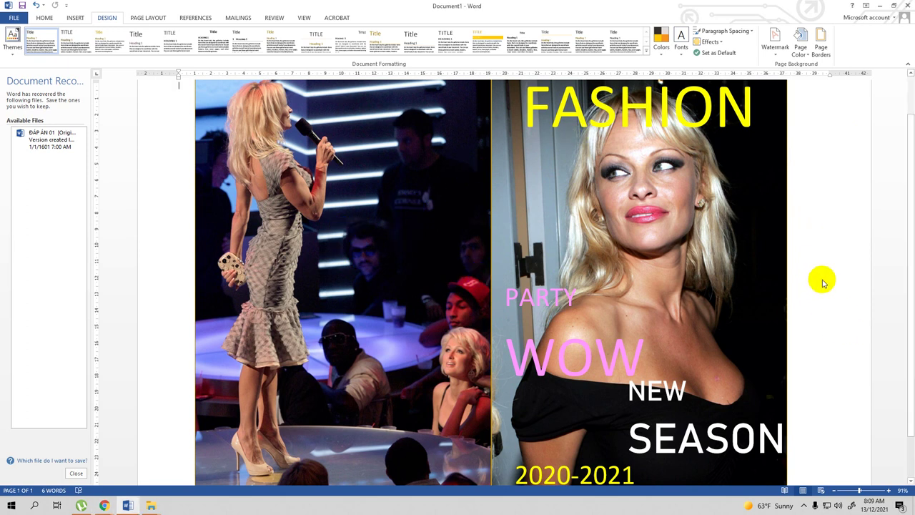
{"action": "scroll", "coordinate": [527, 374], "scroll_direction": "down", "scroll_amount": 2}
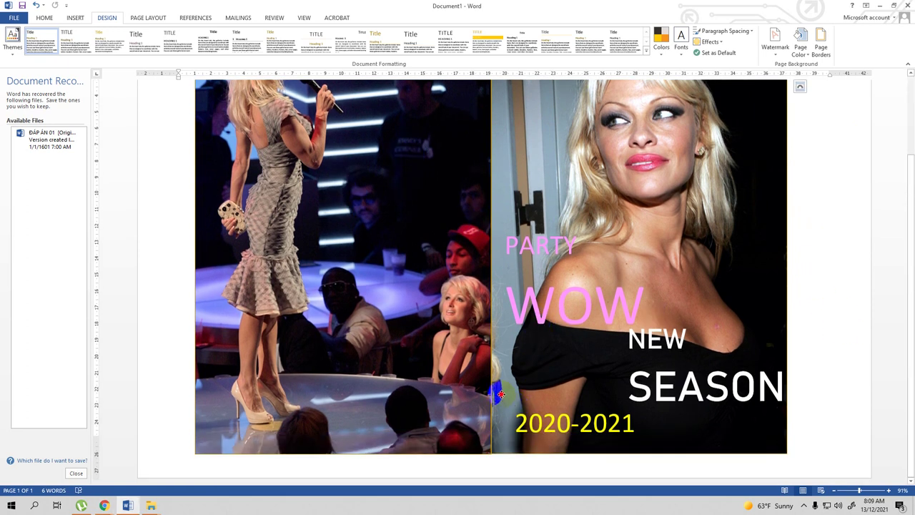
{"action": "left_click", "coordinate": [459, 440]}
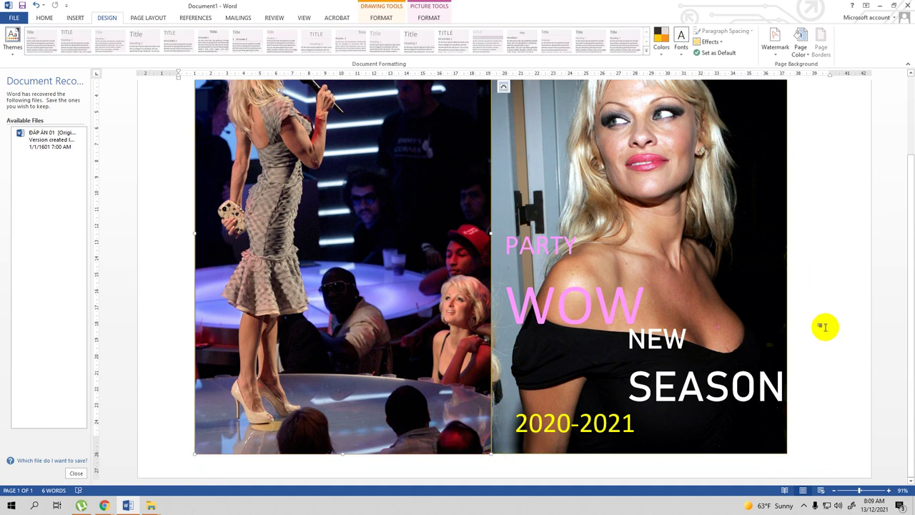
{"action": "scroll", "coordinate": [833, 322], "scroll_direction": "up", "scroll_amount": 4}
{"action": "scroll", "coordinate": [803, 274], "scroll_direction": "down", "scroll_amount": 4}
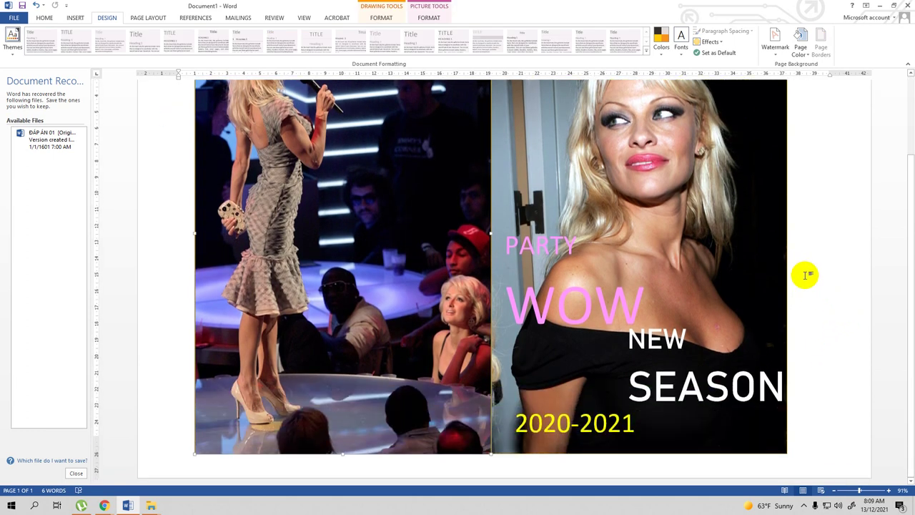
{"action": "left_click", "coordinate": [643, 395]}
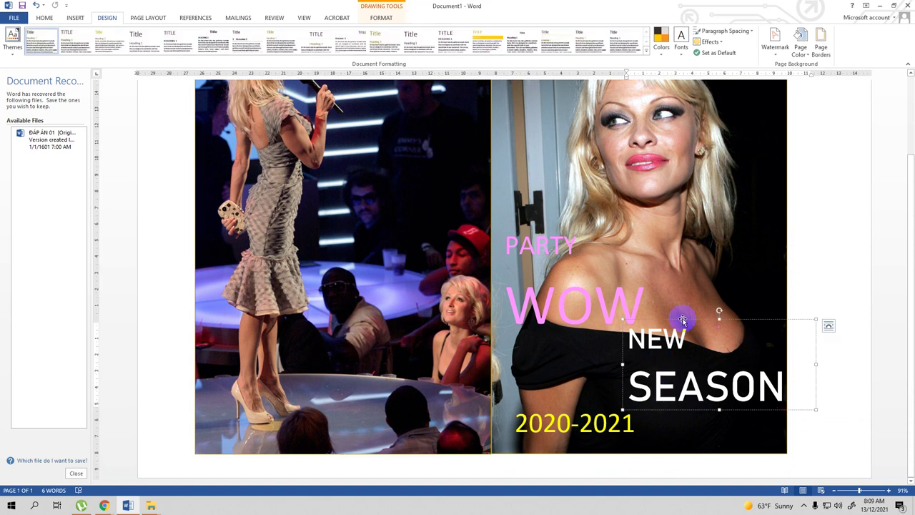
{"action": "left_click_drag", "start_coordinate": [682, 318], "coordinate": [683, 321]}
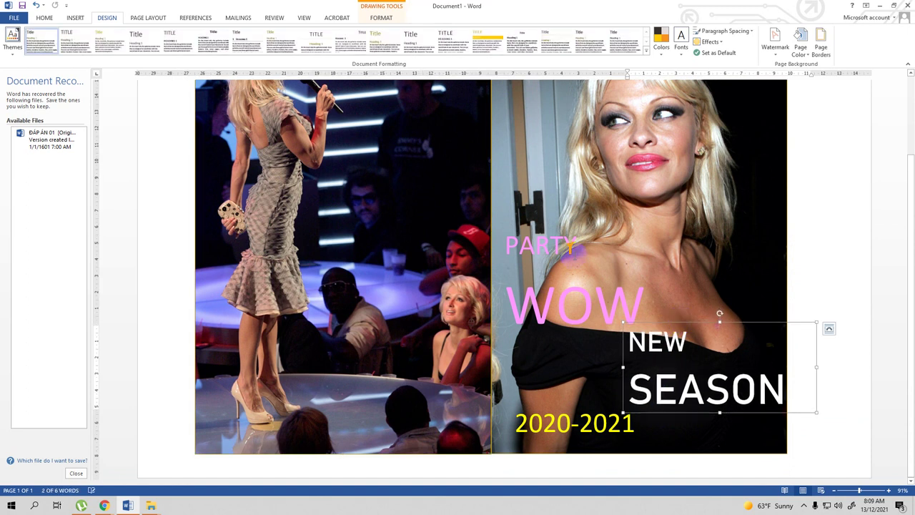
Duplicate the NEW SEASON text box and place the copy straight above the original, over the woman's chin and neck
{"action": "left_click", "coordinate": [549, 245]}
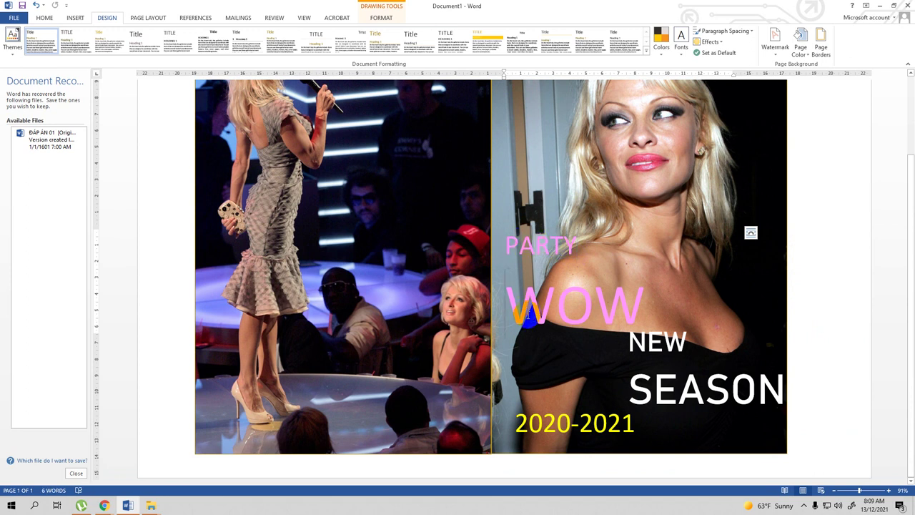
{"action": "left_click", "coordinate": [679, 390]}
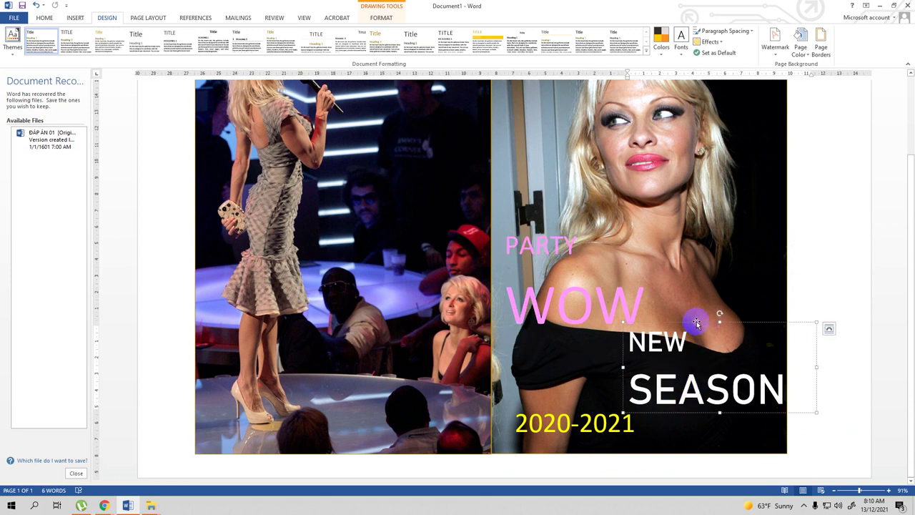
{"action": "left_click_drag", "start_coordinate": [695, 321], "coordinate": [693, 164]}
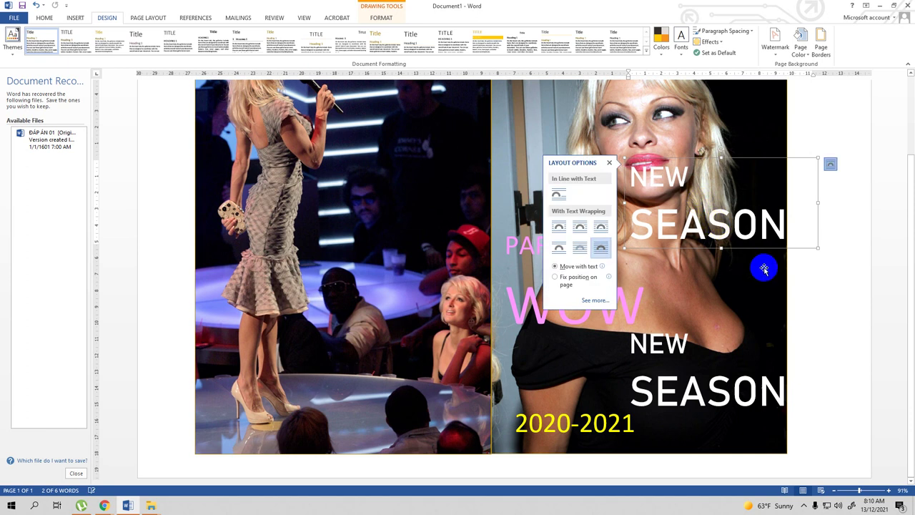
Replace the text in the duplicated box with FESTIVAN on the first line and SUMER on the second
{"action": "scroll", "coordinate": [786, 283], "scroll_direction": "up", "scroll_amount": 1}
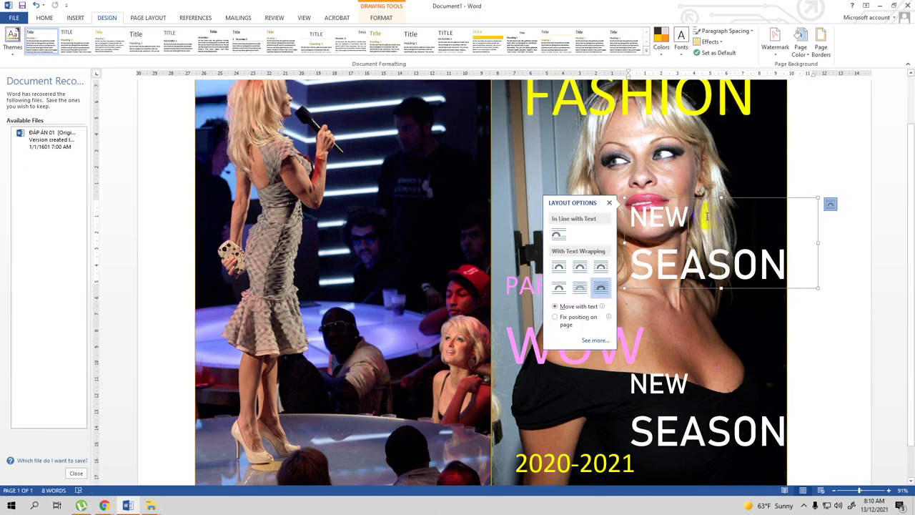
{"action": "key", "text": "BackSpace"}
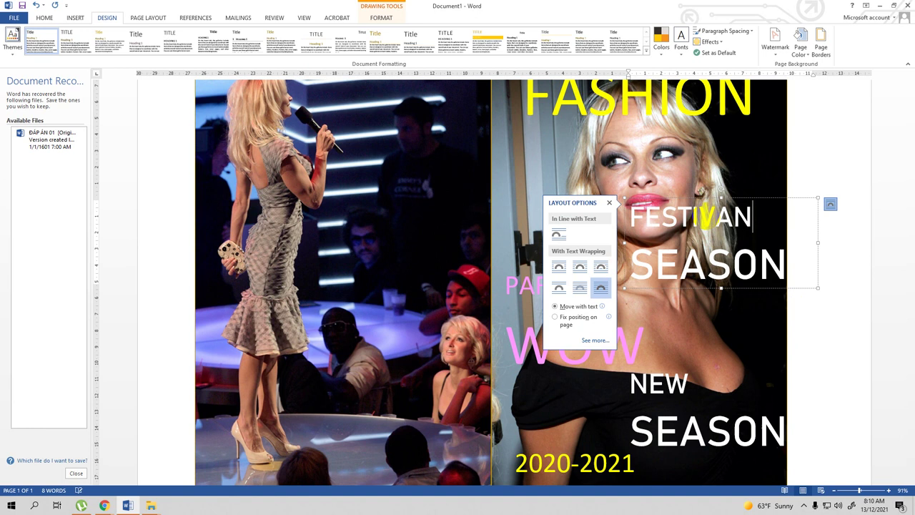
{"action": "left_click", "coordinate": [750, 265]}
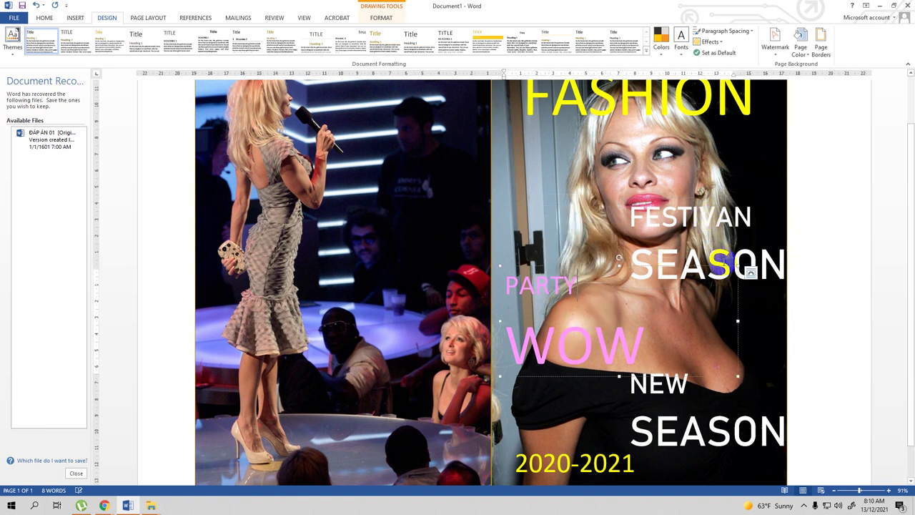
{"action": "left_click_drag", "start_coordinate": [749, 265], "coordinate": [774, 264]}
{"action": "left_click", "coordinate": [782, 263]}
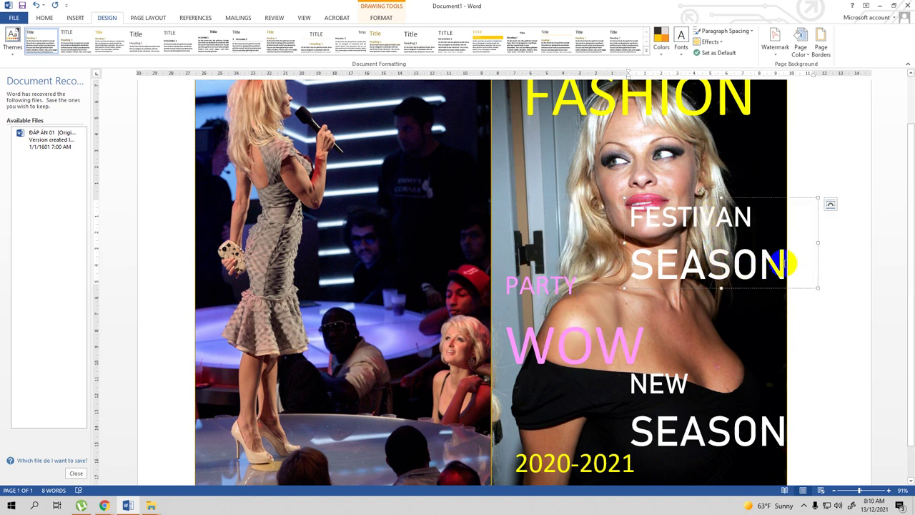
{"action": "key", "text": "BackSpace"}
{"action": "key", "text": "BackSpace"}
{"action": "key", "text": "BackSpace"}
{"action": "key", "text": "BackSpace"}
{"action": "key", "text": "BackSpace"}
{"action": "key", "text": "BackSpace"}
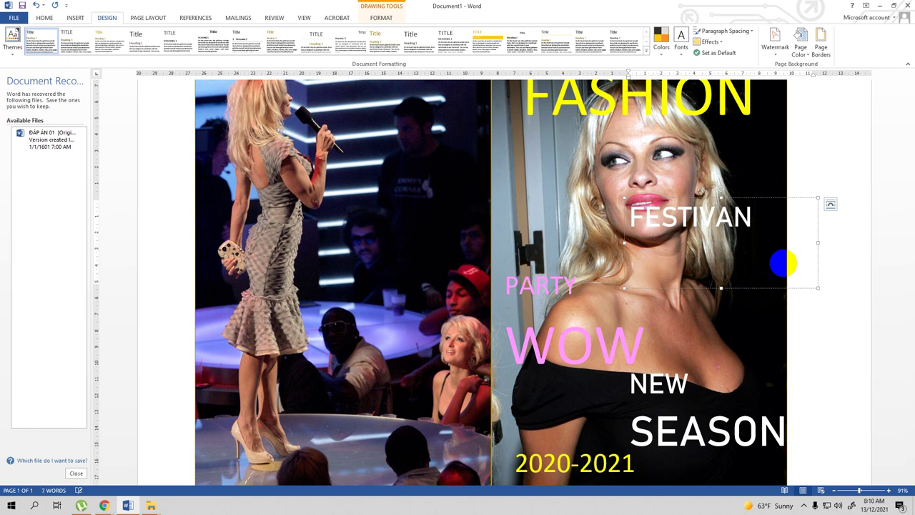
{"action": "type", "text": "SU"}
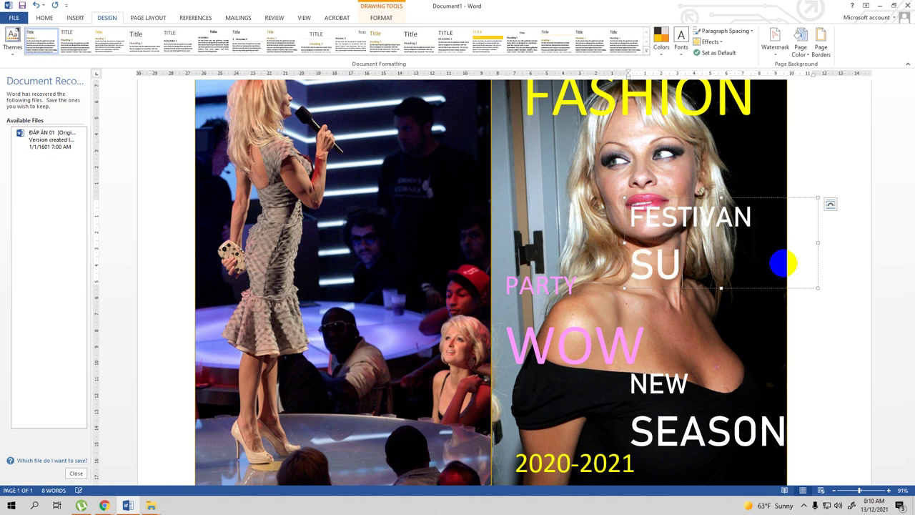
{"action": "type", "text": "MER"}
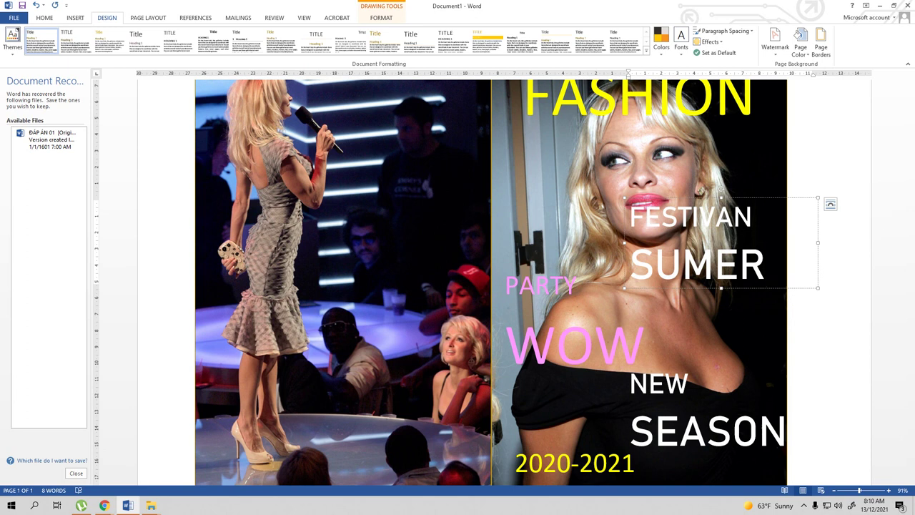
Reduce the font size of the FESTIVAN SUMER text and shrink its text box to fit closely around it
{"action": "left_click", "coordinate": [104, 506]}
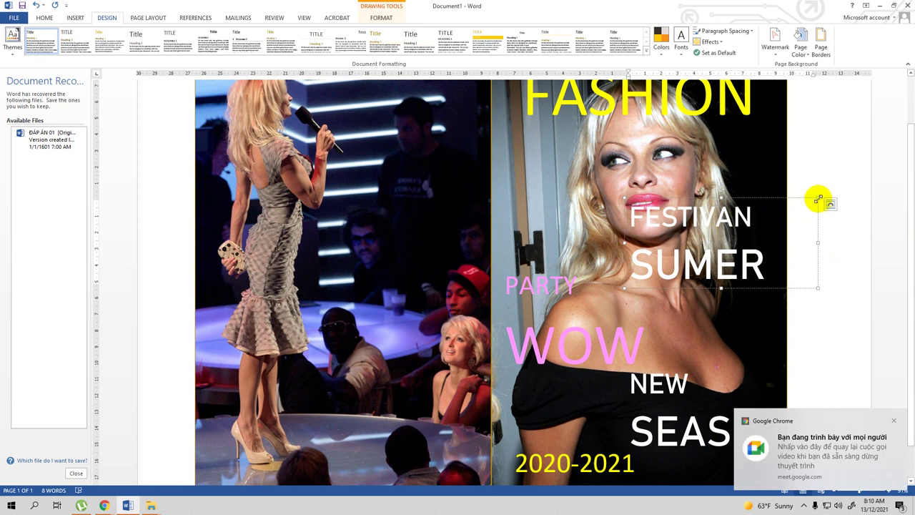
{"action": "left_click_drag", "start_coordinate": [817, 197], "coordinate": [782, 213]}
{"action": "key", "text": "ctrl+a"}
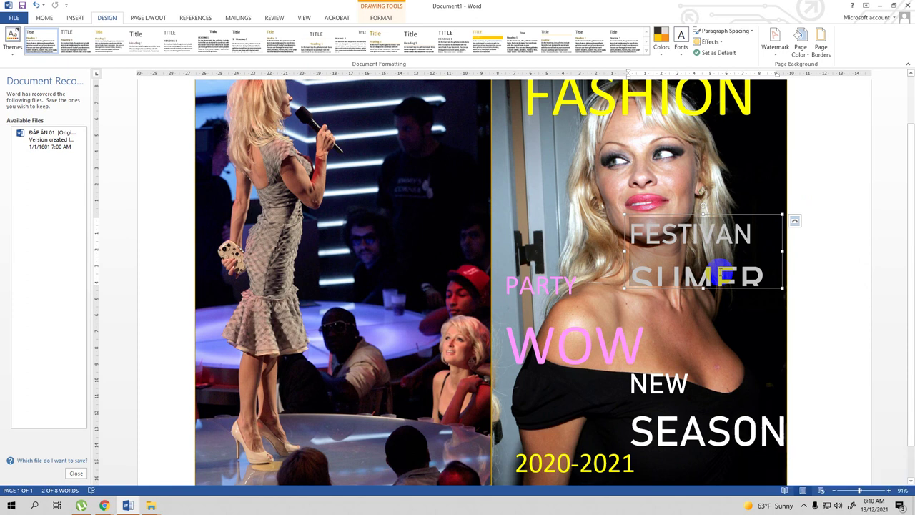
{"action": "key", "text": "ctrl+shift+comma"}
{"action": "key", "text": "ctrl+shift+comma"}
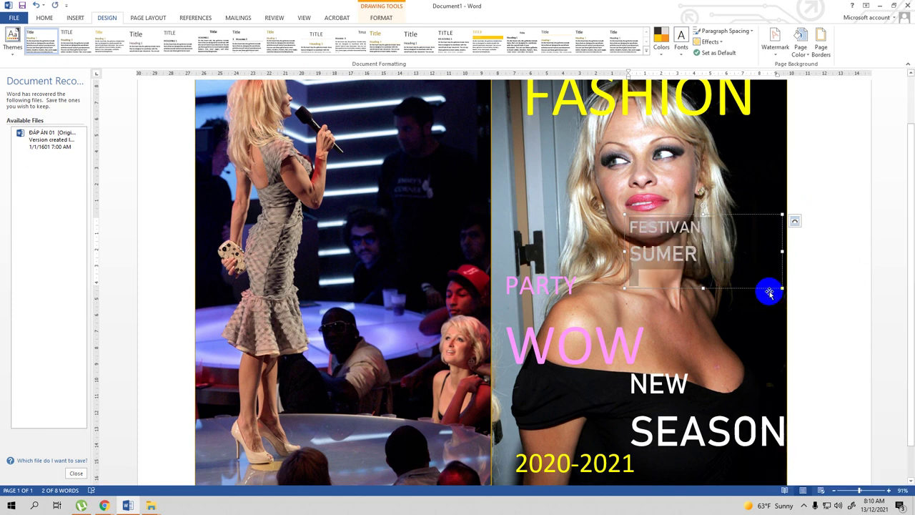
{"action": "left_click_drag", "start_coordinate": [781, 288], "coordinate": [731, 264]}
Move the FESTIVAN SUMER text box to the cover's outer edge, beside WOW and above NEW SEASON, and deselect it
{"action": "left_click_drag", "start_coordinate": [657, 214], "coordinate": [712, 283]}
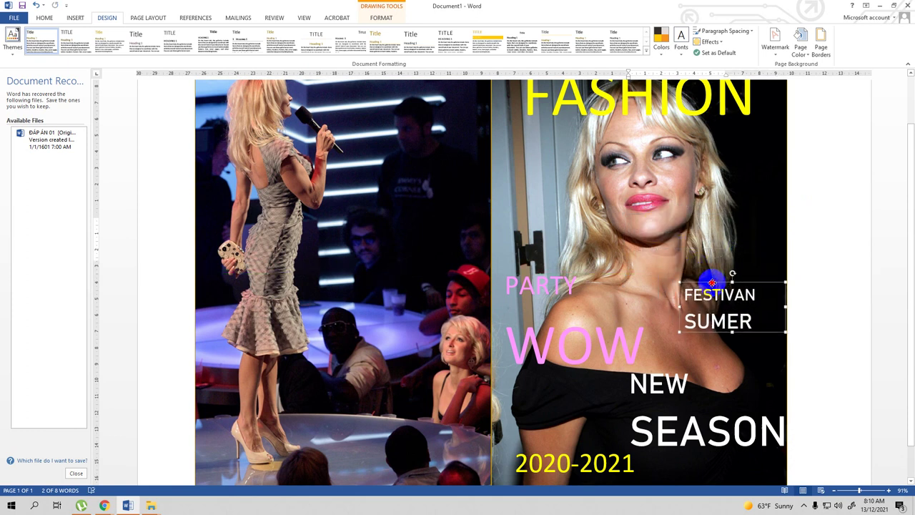
{"action": "left_click", "coordinate": [827, 241]}
{"action": "left_click", "coordinate": [537, 273]}
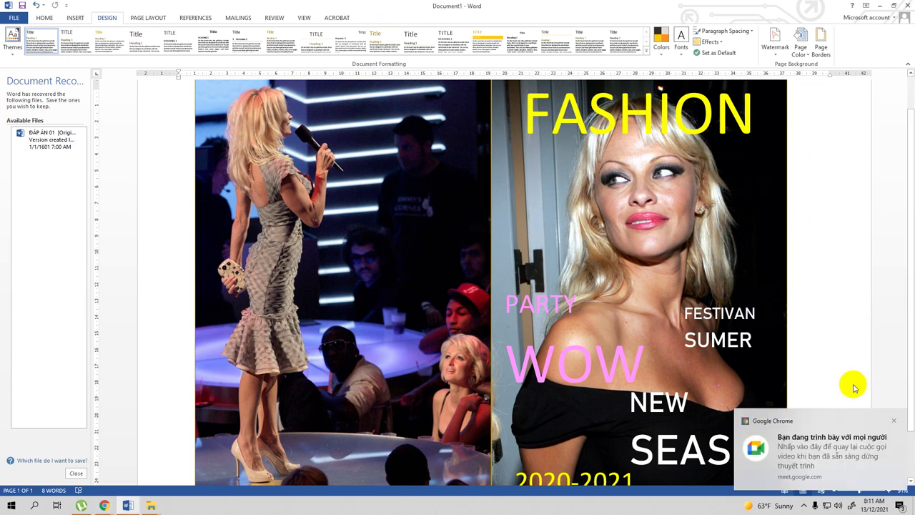
Dismiss the Chrome presenting notification and check the whole cover from the FASHION title to the 2020-2021 line
{"action": "left_click", "coordinate": [893, 420]}
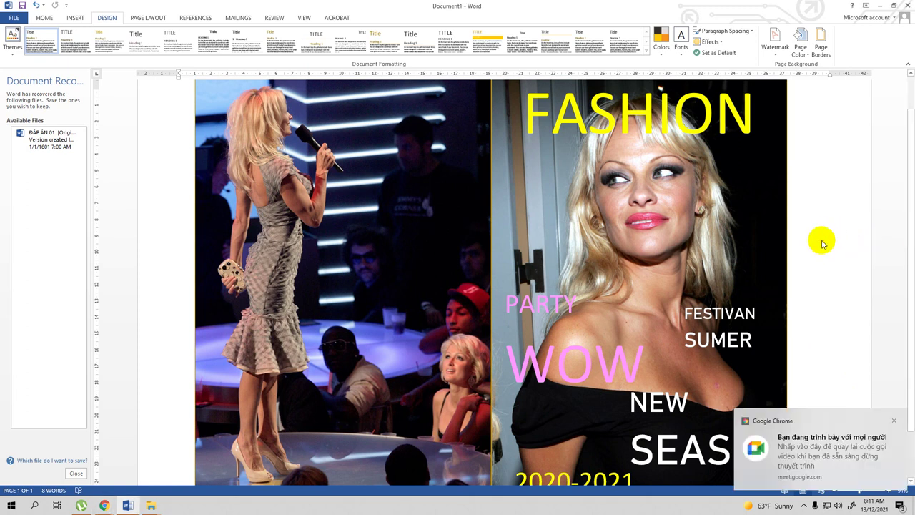
{"action": "left_click", "coordinate": [893, 420]}
{"action": "scroll", "coordinate": [841, 316], "scroll_direction": "down", "scroll_amount": 2}
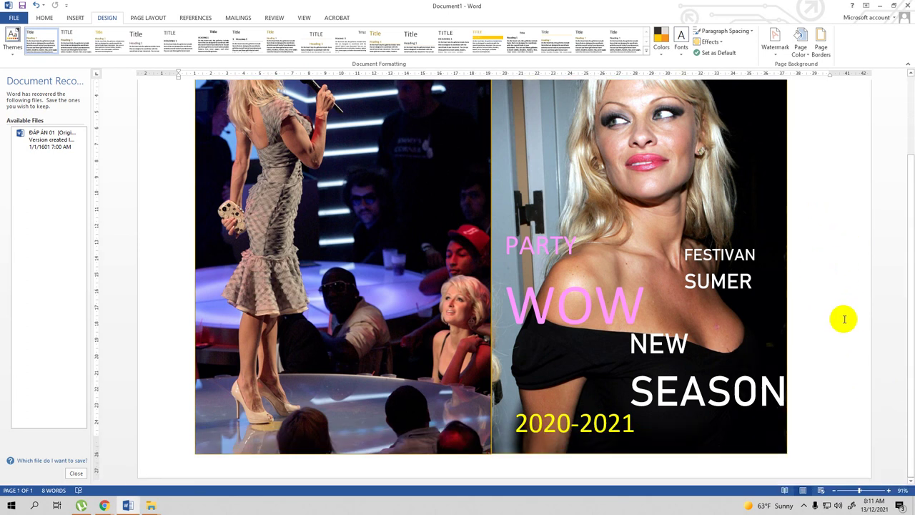
{"action": "scroll", "coordinate": [843, 316], "scroll_direction": "up", "scroll_amount": 2}
{"action": "scroll", "coordinate": [847, 317], "scroll_direction": "down", "scroll_amount": 3}
{"action": "scroll", "coordinate": [847, 314], "scroll_direction": "up", "scroll_amount": 2}
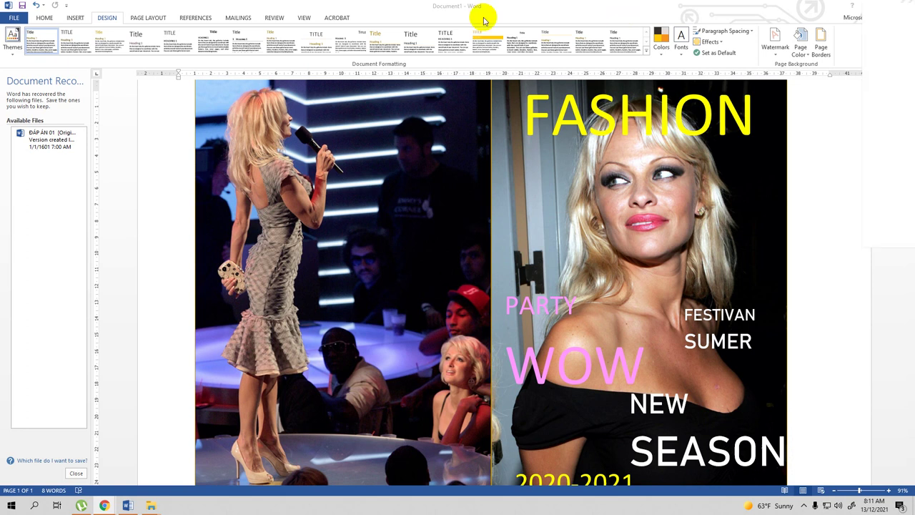
Switch to the fashion cover image search in Chrome and preview the Formal Fashion Magazine Cover Template and the related 255 Hot Looks cover
{"action": "key", "text": "alt+Tab"}
{"action": "scroll", "coordinate": [557, 312], "scroll_direction": "down", "scroll_amount": 7}
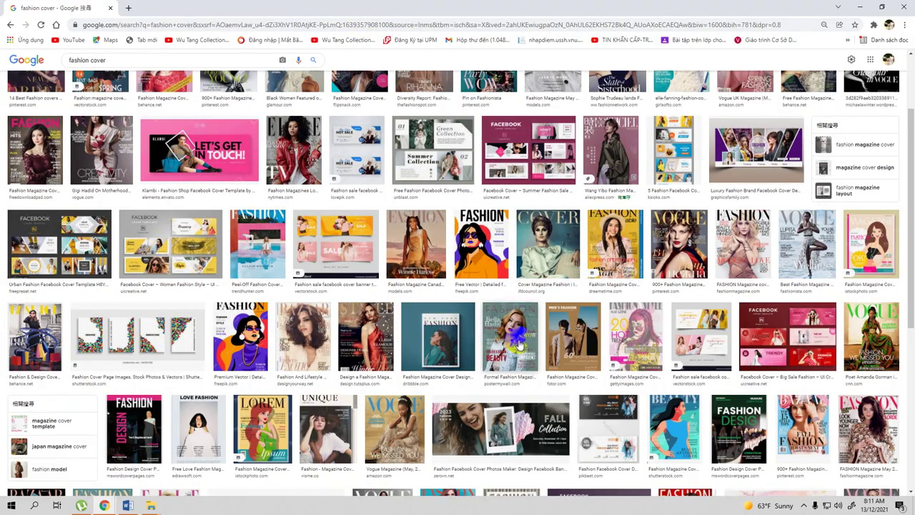
{"action": "scroll", "coordinate": [498, 266], "scroll_direction": "up", "scroll_amount": 2}
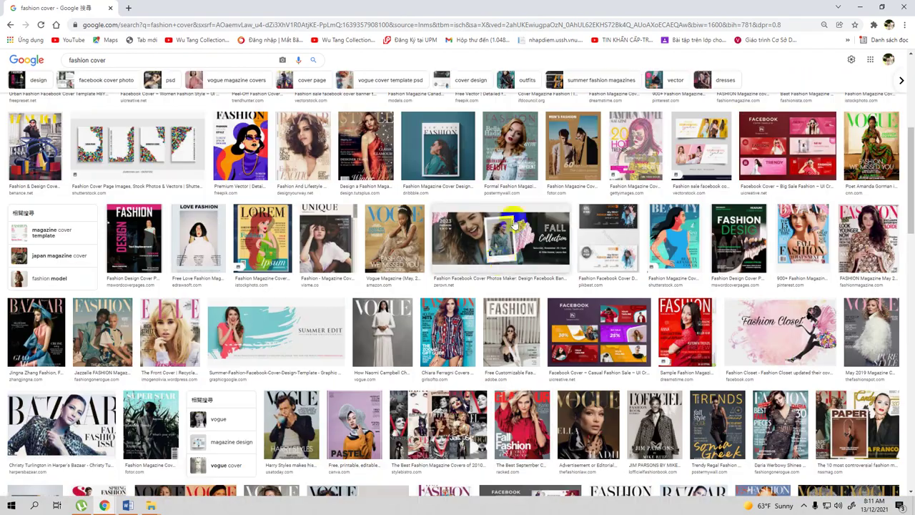
{"action": "left_click", "coordinate": [510, 150]}
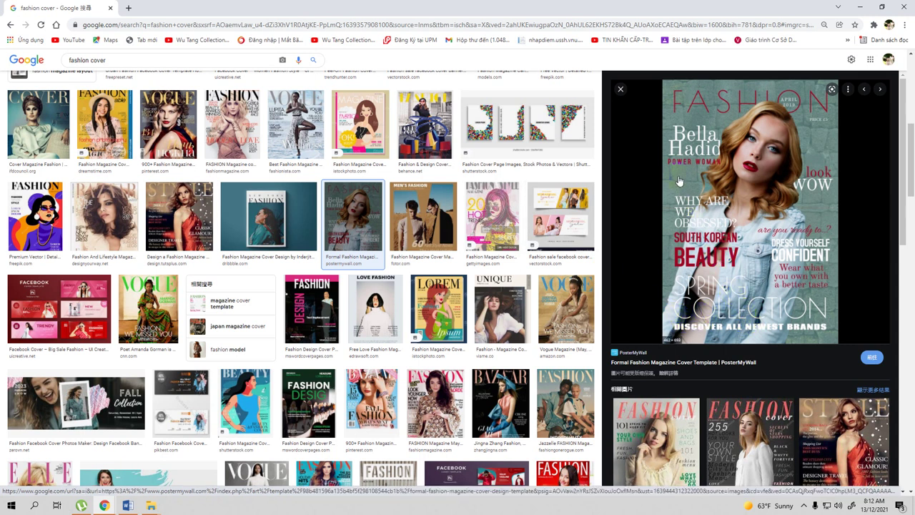
{"action": "left_click", "coordinate": [727, 421]}
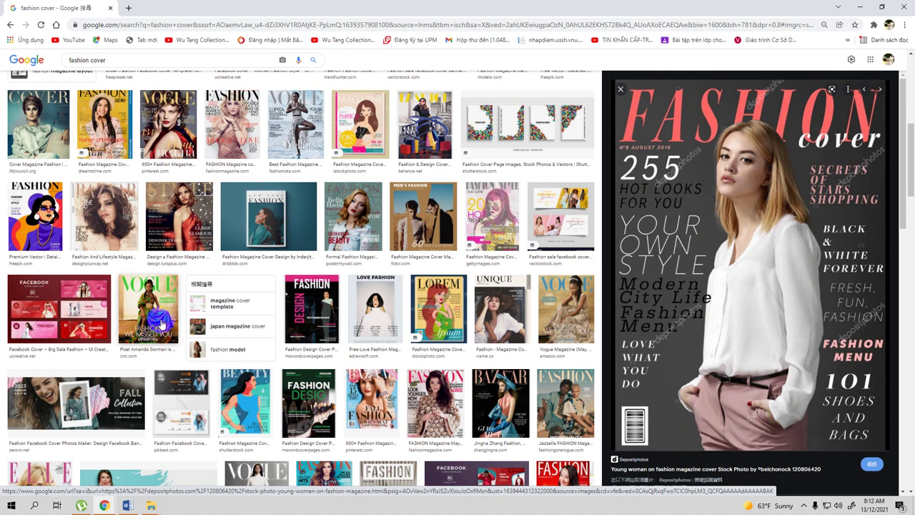
Browse more fashion cover results for text layout and color ideas, and return to the Word document
{"action": "scroll", "coordinate": [164, 329], "scroll_direction": "down", "scroll_amount": 2}
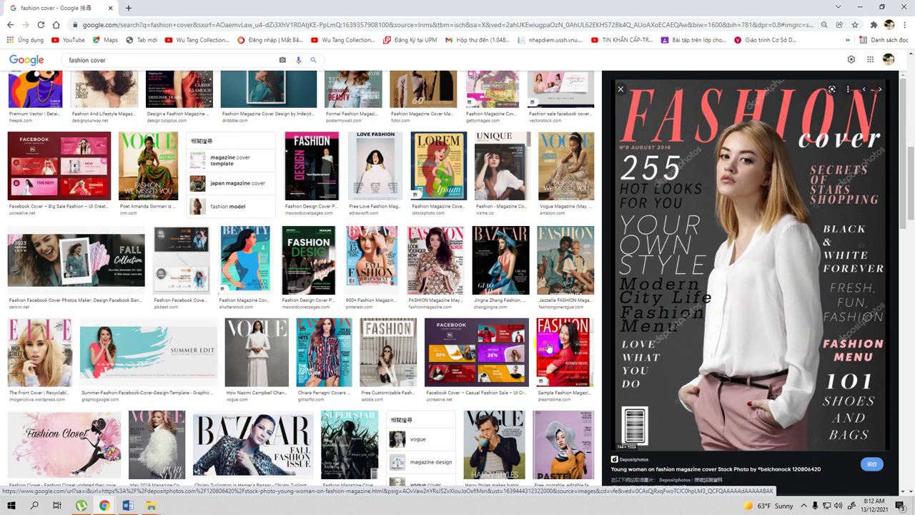
{"action": "scroll", "coordinate": [308, 410], "scroll_direction": "down", "scroll_amount": 1}
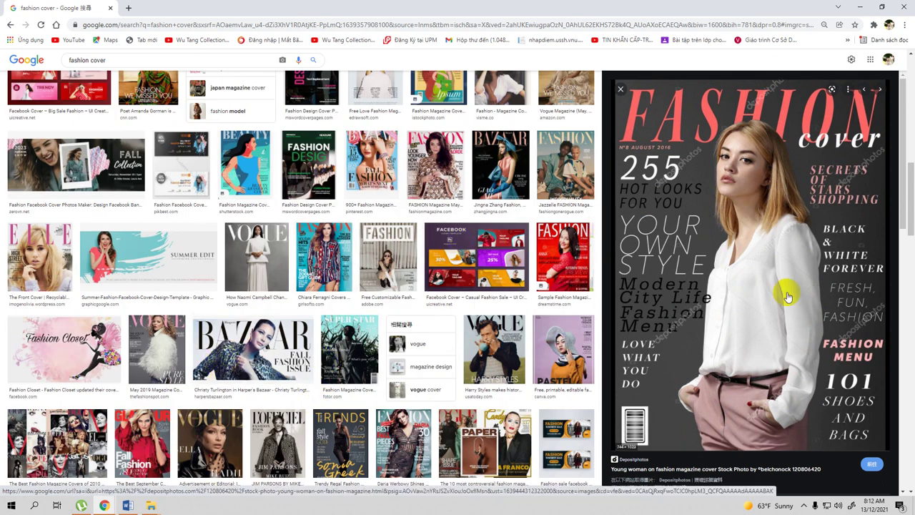
{"action": "scroll", "coordinate": [787, 297], "scroll_direction": "down", "scroll_amount": 1}
{"action": "scroll", "coordinate": [704, 337], "scroll_direction": "up", "scroll_amount": 1}
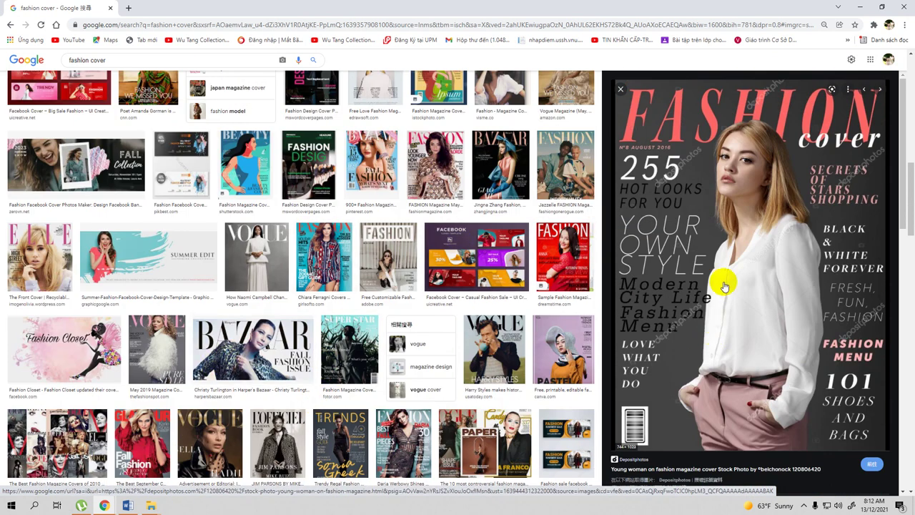
{"action": "scroll", "coordinate": [200, 440], "scroll_direction": "down", "scroll_amount": 3}
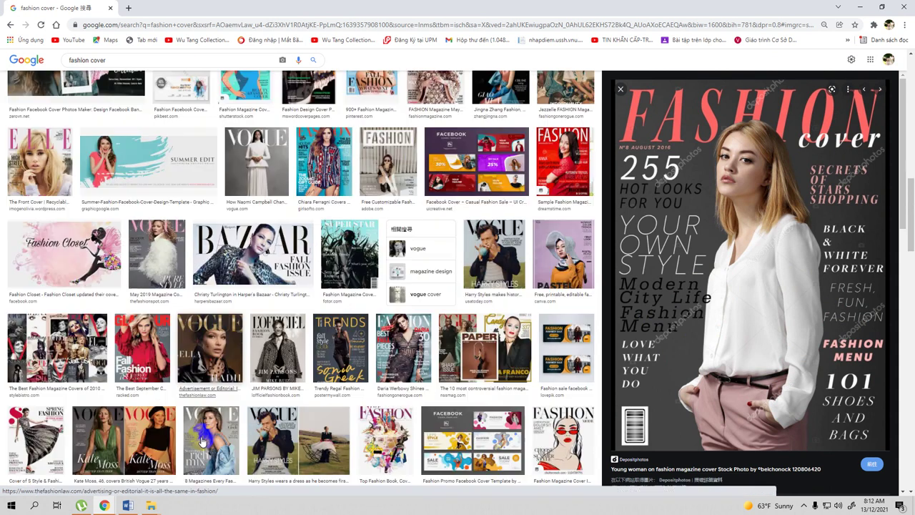
{"action": "scroll", "coordinate": [200, 441], "scroll_direction": "down", "scroll_amount": 1}
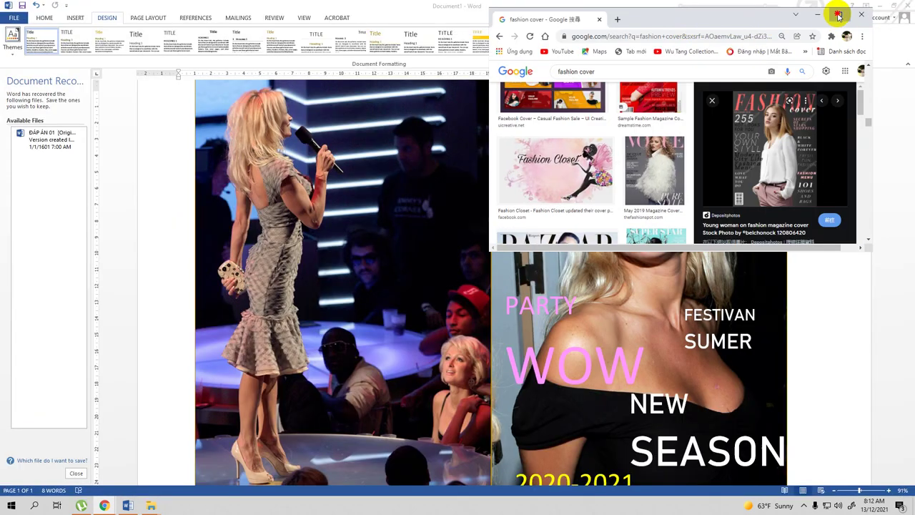
{"action": "left_click", "coordinate": [837, 12]}
{"action": "left_click", "coordinate": [859, 7]}
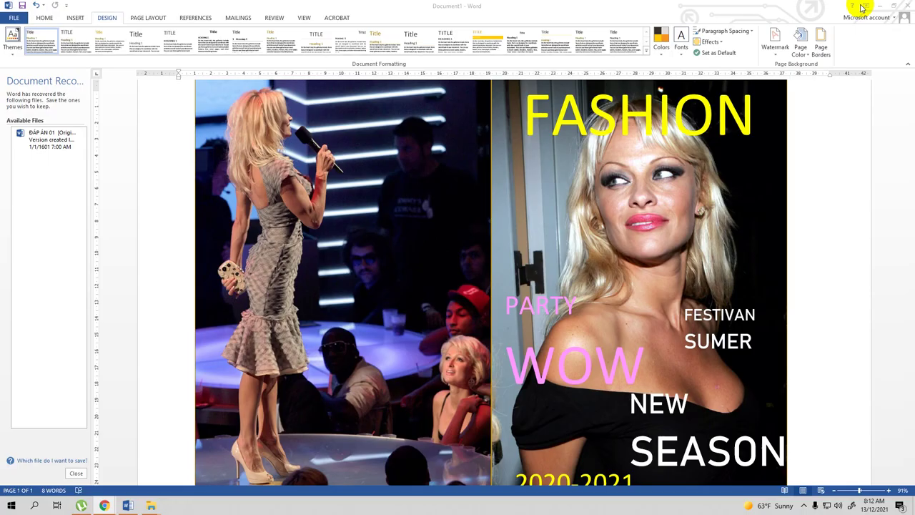
Nudge the PARTY WOW text box slightly down and the FASHION title slightly toward the cover's outer edge, and deselect
{"action": "left_click", "coordinate": [541, 307]}
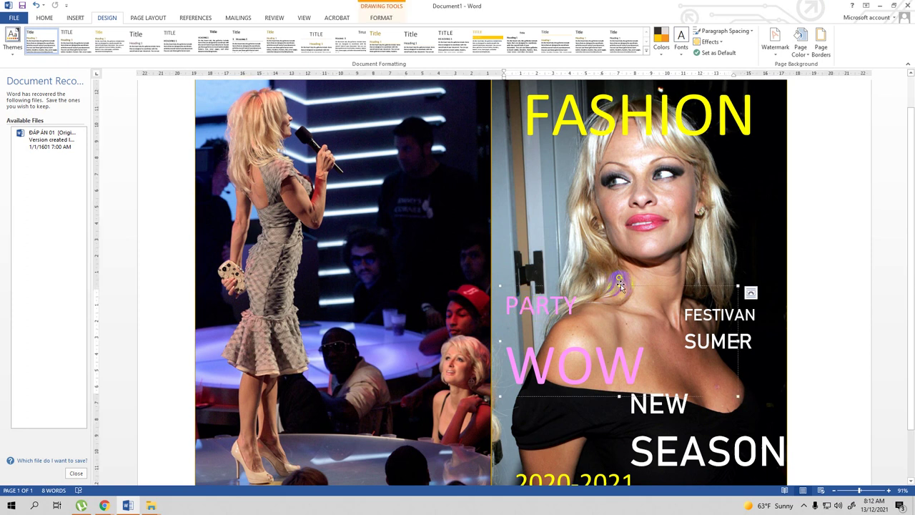
{"action": "left_click_drag", "start_coordinate": [618, 283], "coordinate": [620, 289]}
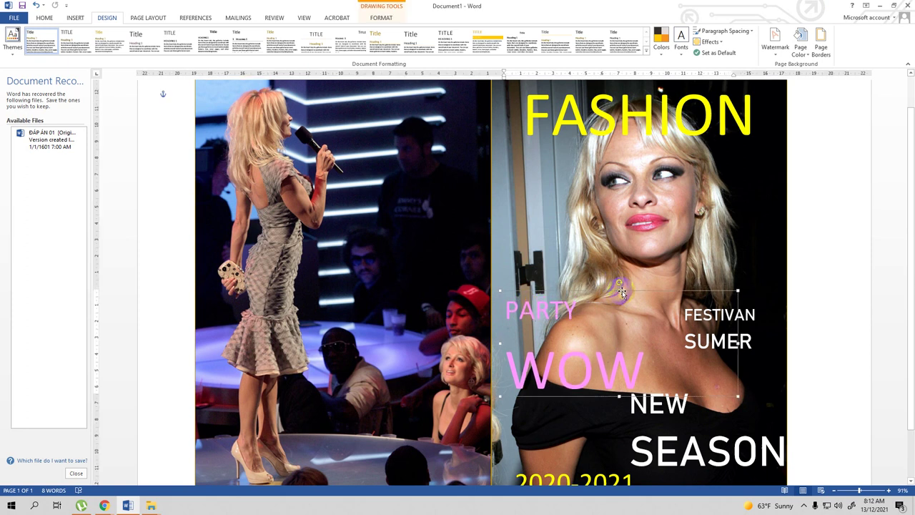
{"action": "left_click", "coordinate": [623, 120]}
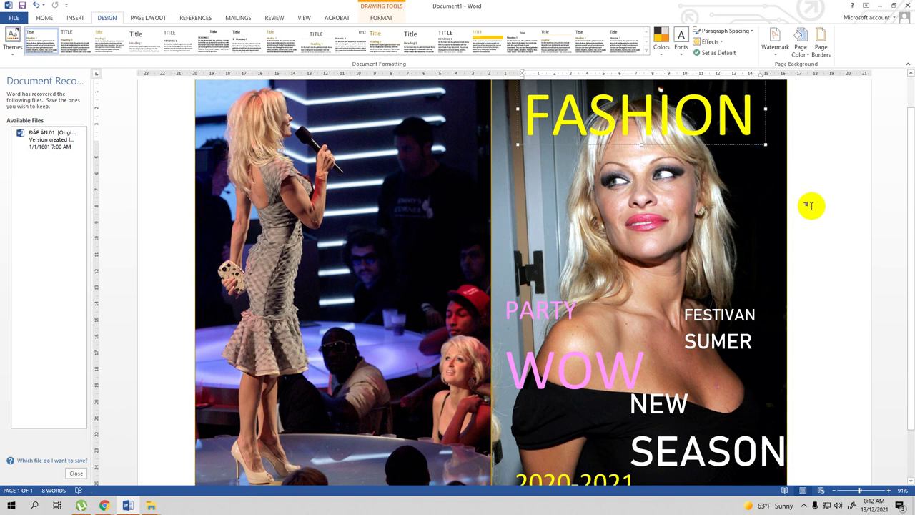
{"action": "scroll", "coordinate": [809, 205], "scroll_direction": "up", "scroll_amount": 1}
{"action": "left_click_drag", "start_coordinate": [647, 111], "coordinate": [650, 111]}
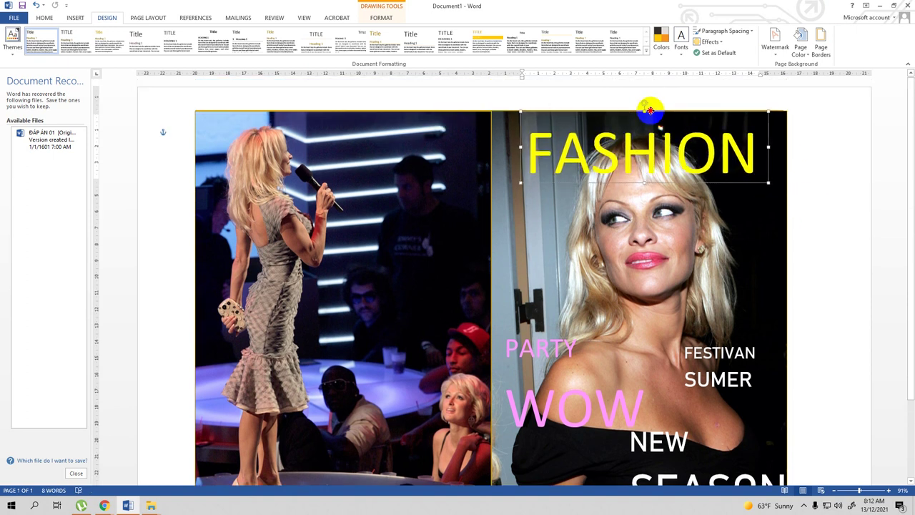
{"action": "left_click", "coordinate": [826, 264]}
{"action": "scroll", "coordinate": [827, 266], "scroll_direction": "down", "scroll_amount": 2}
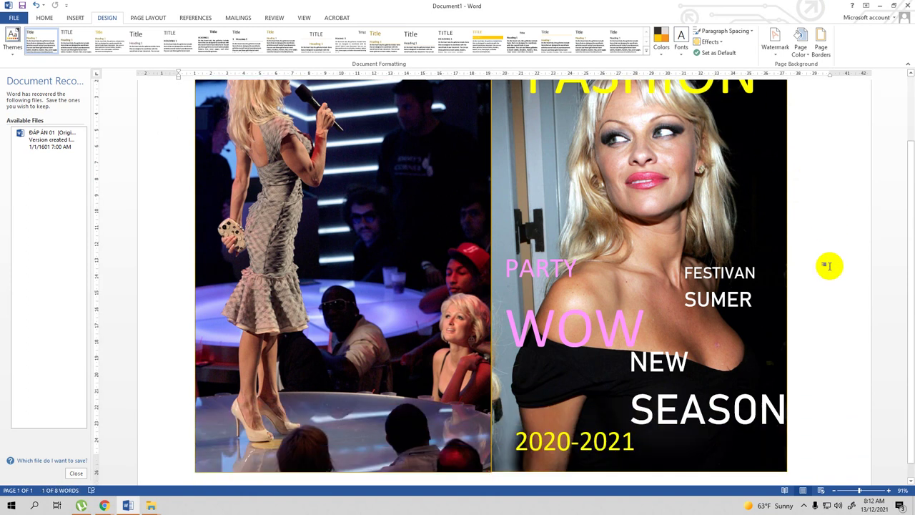
{"action": "scroll", "coordinate": [826, 265], "scroll_direction": "up", "scroll_amount": 1}
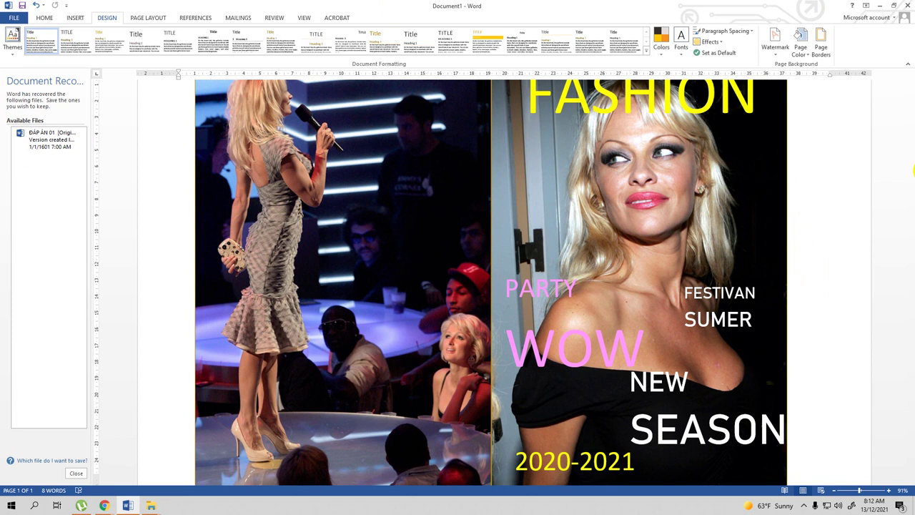
Give the PARTY WOW text box a solid black fill at 0% transparency with no outline
{"action": "left_click", "coordinate": [605, 354]}
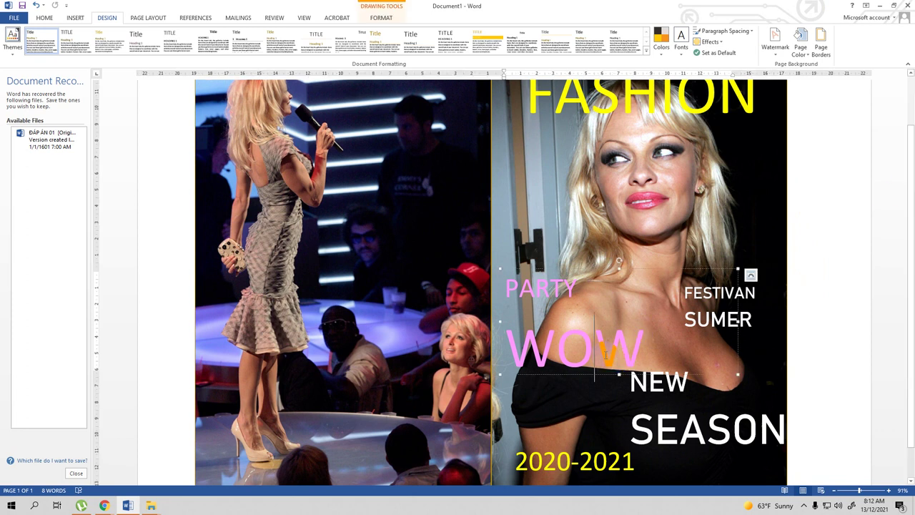
{"action": "right_click", "coordinate": [658, 269]}
{"action": "left_click", "coordinate": [686, 443]}
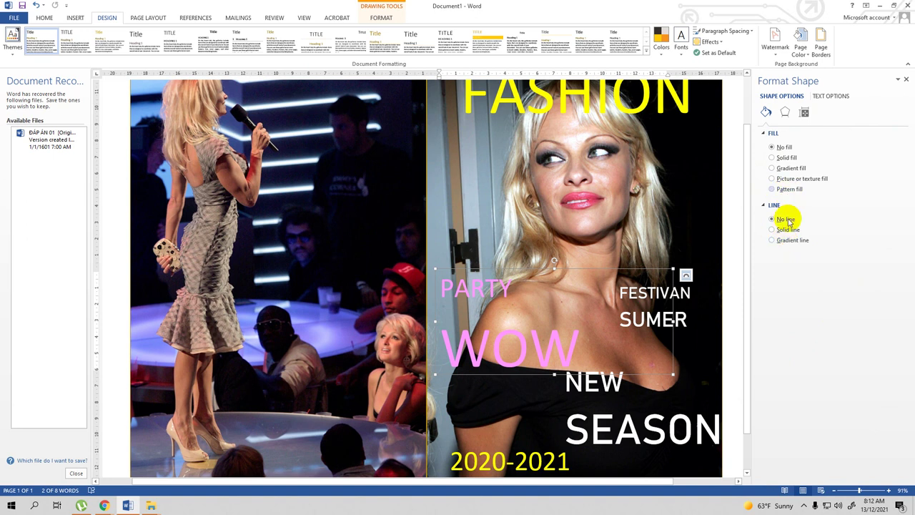
{"action": "left_click", "coordinate": [771, 158]}
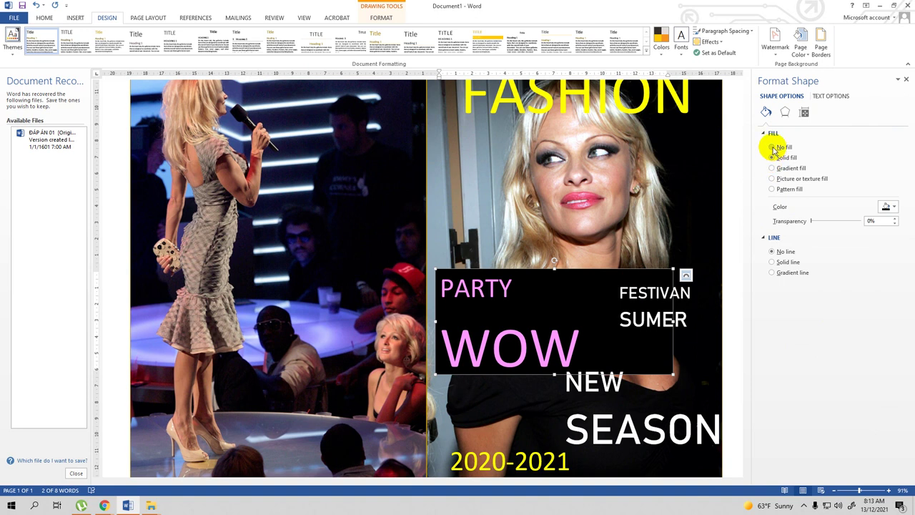
Reduce the font size of the PARTY WOW text, and lower its box's upper edge and narrow the box around the text
{"action": "left_click_drag", "start_coordinate": [553, 270], "coordinate": [551, 282]}
{"action": "left_click", "coordinate": [583, 351]}
{"action": "left_click_drag", "start_coordinate": [583, 352], "coordinate": [432, 305]}
{"action": "key", "text": "ctrl+bracketleft"}
{"action": "key", "text": "ctrl+bracketleft"}
{"action": "key", "text": "ctrl+bracketleft"}
{"action": "key", "text": "ctrl+bracketleft"}
{"action": "key", "text": "ctrl+bracketleft"}
{"action": "key", "text": "ctrl+bracketleft"}
{"action": "key", "text": "ctrl+bracketleft"}
{"action": "key", "text": "ctrl+bracketleft"}
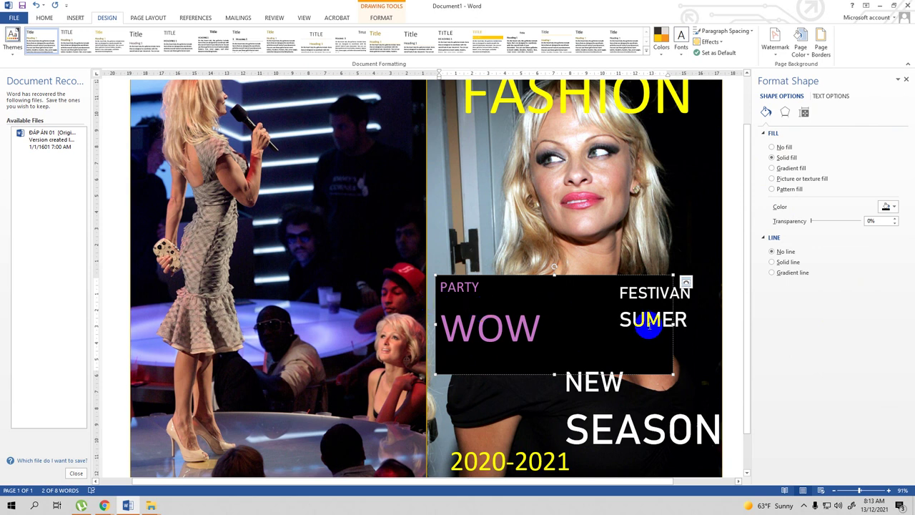
{"action": "left_click_drag", "start_coordinate": [672, 323], "coordinate": [555, 322]}
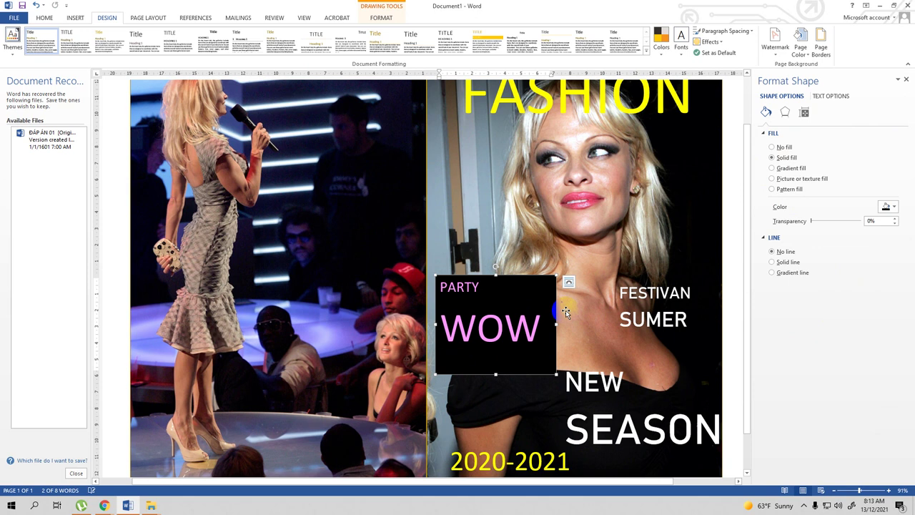
Compare the PARTY WOW box with no fill, restore its solid black fill, and trim its upper outer corner slightly inward
{"action": "left_click", "coordinate": [772, 148]}
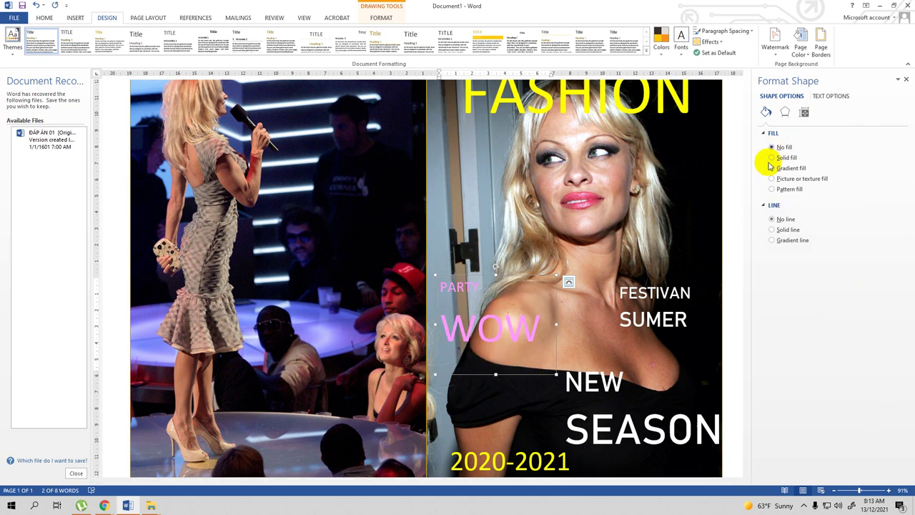
{"action": "left_click", "coordinate": [772, 158]}
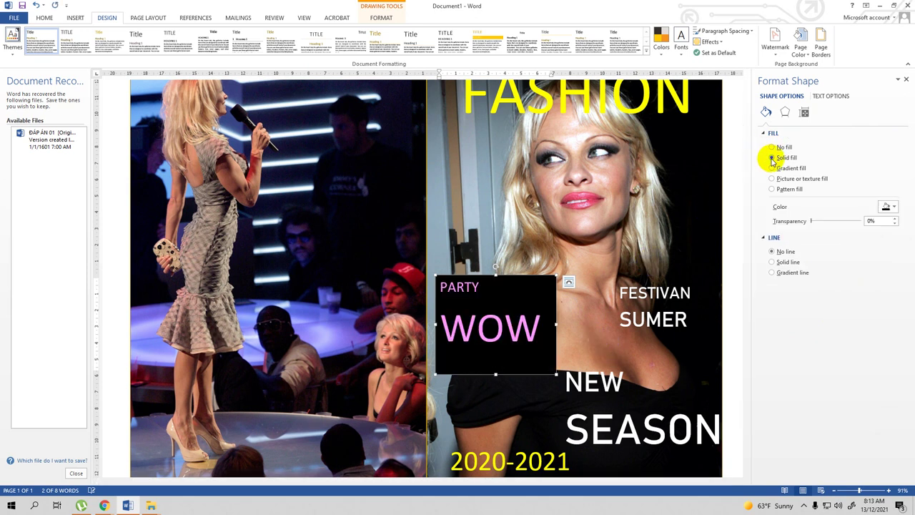
{"action": "left_click", "coordinate": [552, 282]}
{"action": "mouse_move", "coordinate": [558, 272]}
{"action": "left_mouse_down"}
{"action": "mouse_move", "coordinate": [550, 285]}
{"action": "mouse_move", "coordinate": [552, 278]}
{"action": "left_mouse_up"}
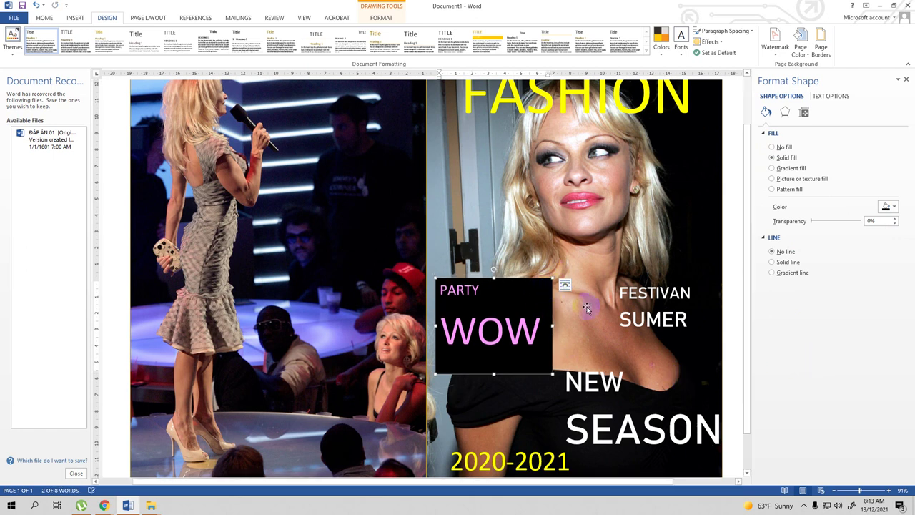
{"action": "left_click", "coordinate": [731, 387]}
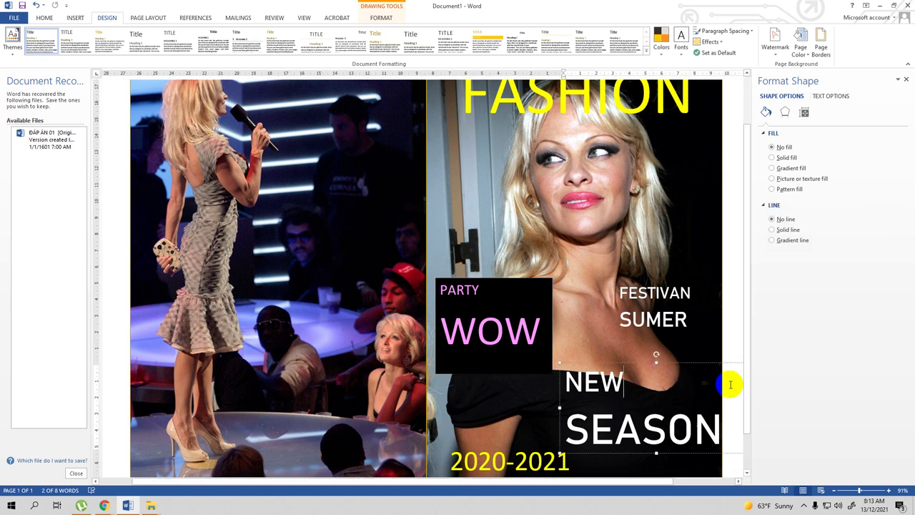
Move the black PARTY WOW box slightly lower on the cover, over the woman's shoulder and dress, and deselect it
{"action": "scroll", "coordinate": [741, 321], "scroll_direction": "up", "scroll_amount": 1}
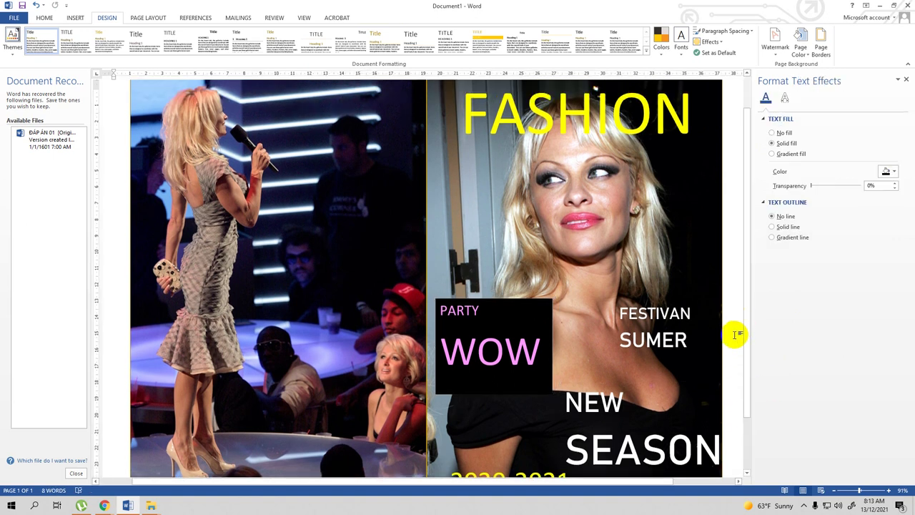
{"action": "scroll", "coordinate": [740, 325], "scroll_direction": "down", "scroll_amount": 1}
{"action": "scroll", "coordinate": [737, 338], "scroll_direction": "up", "scroll_amount": 1}
{"action": "left_click", "coordinate": [523, 323]}
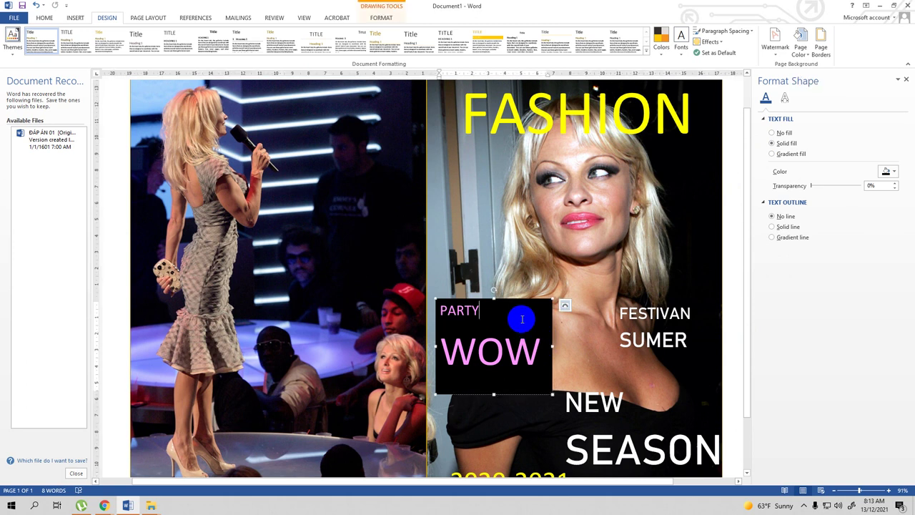
{"action": "mouse_move", "coordinate": [501, 303]}
{"action": "left_mouse_down"}
{"action": "mouse_move", "coordinate": [502, 342]}
{"action": "mouse_move", "coordinate": [502, 316]}
{"action": "left_mouse_up"}
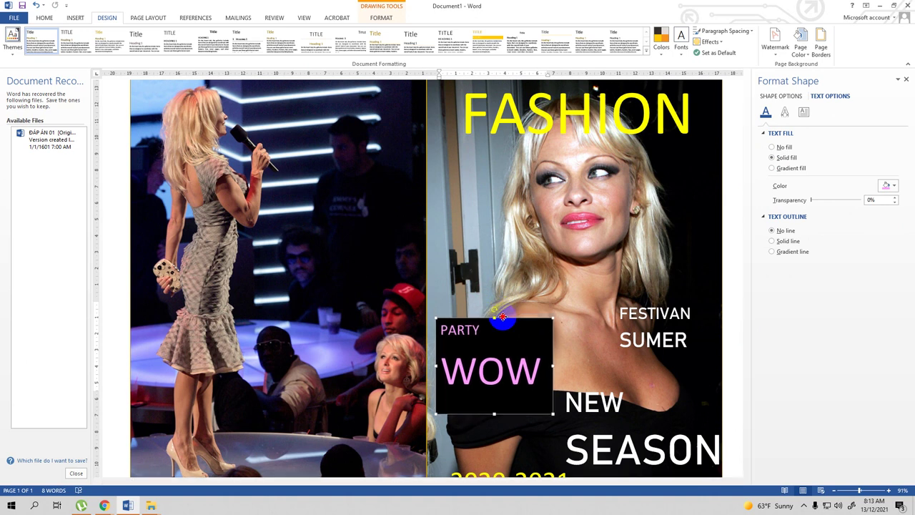
{"action": "left_click", "coordinate": [735, 323]}
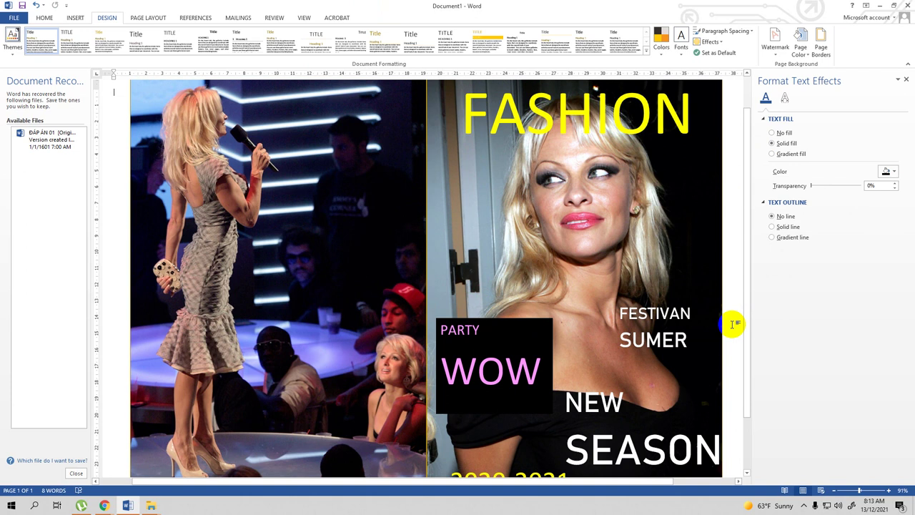